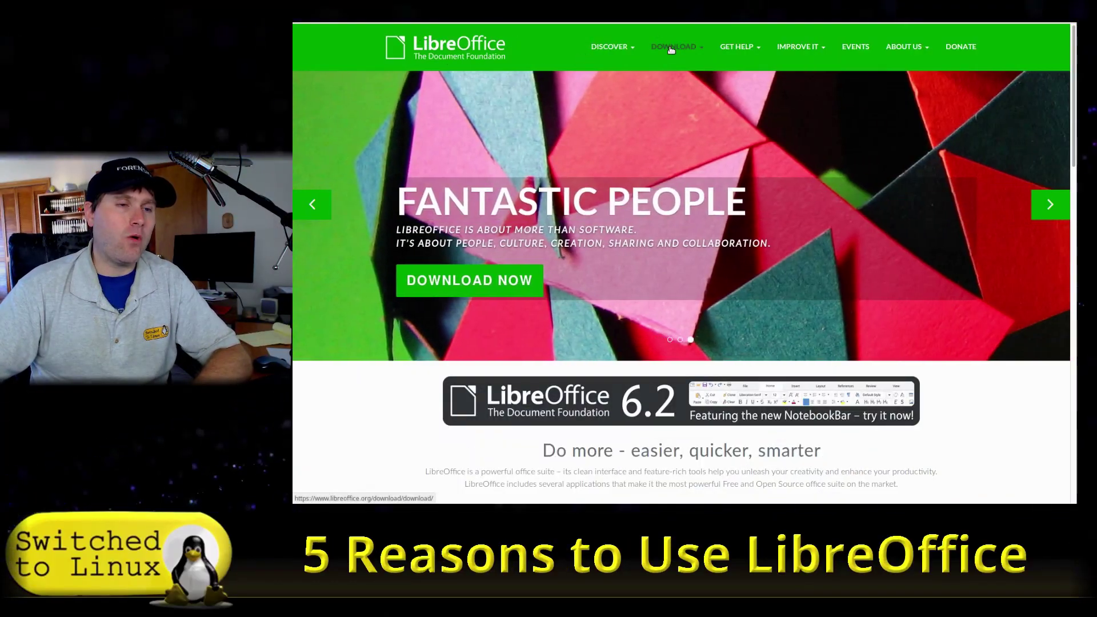
Show the LibreOffice home page with its Flatpak, Snap, AppImage and portable download options
mouse_move(671, 50)
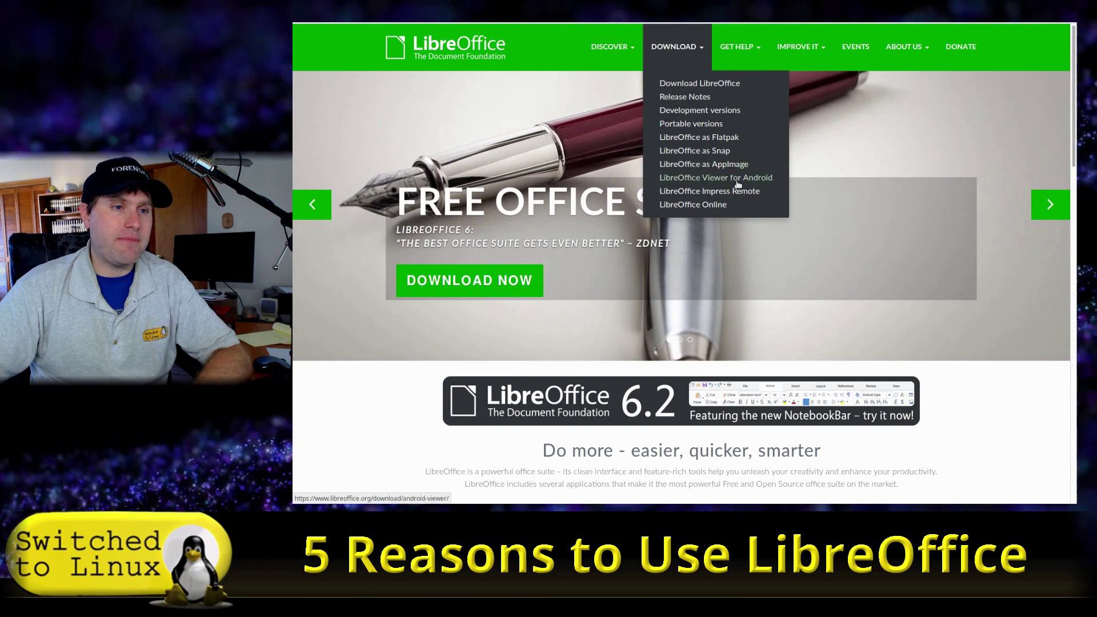
Go to Download LibreOffice, scroll through the versions and operating systems, then return to the top
click(700, 84)
scroll(737, 151, down, 2)
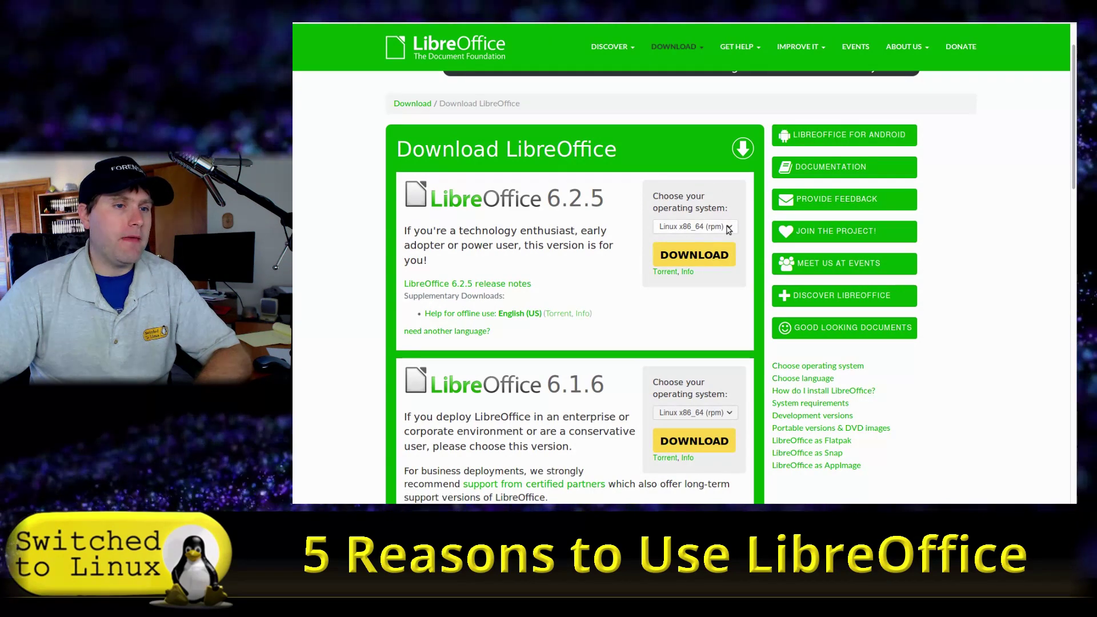
scroll(729, 229, down, 7)
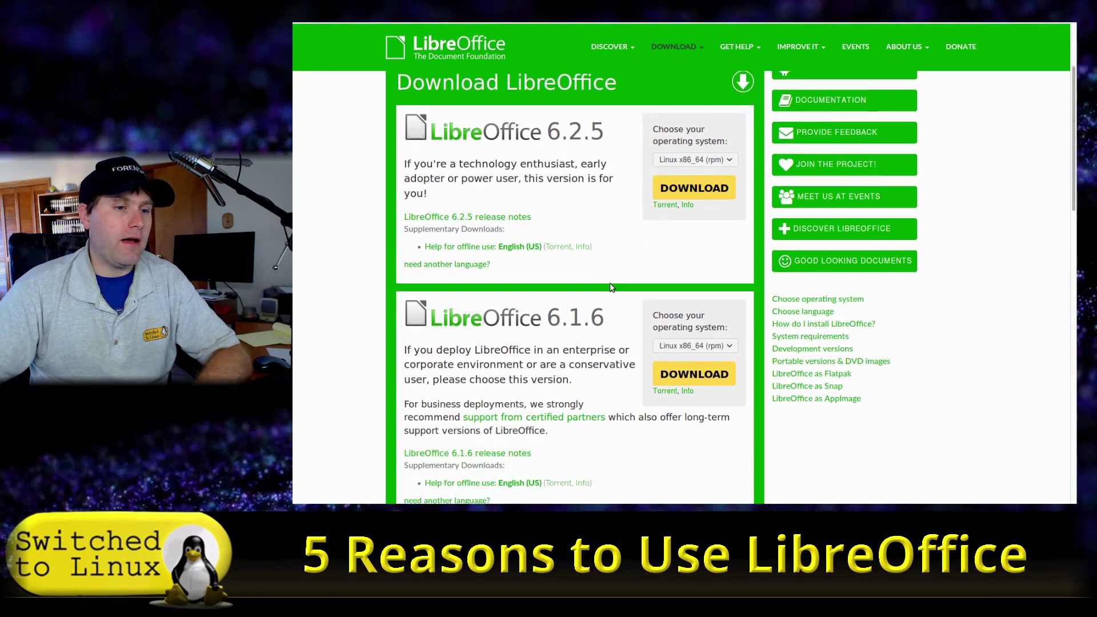
scroll(531, 310, down, 5)
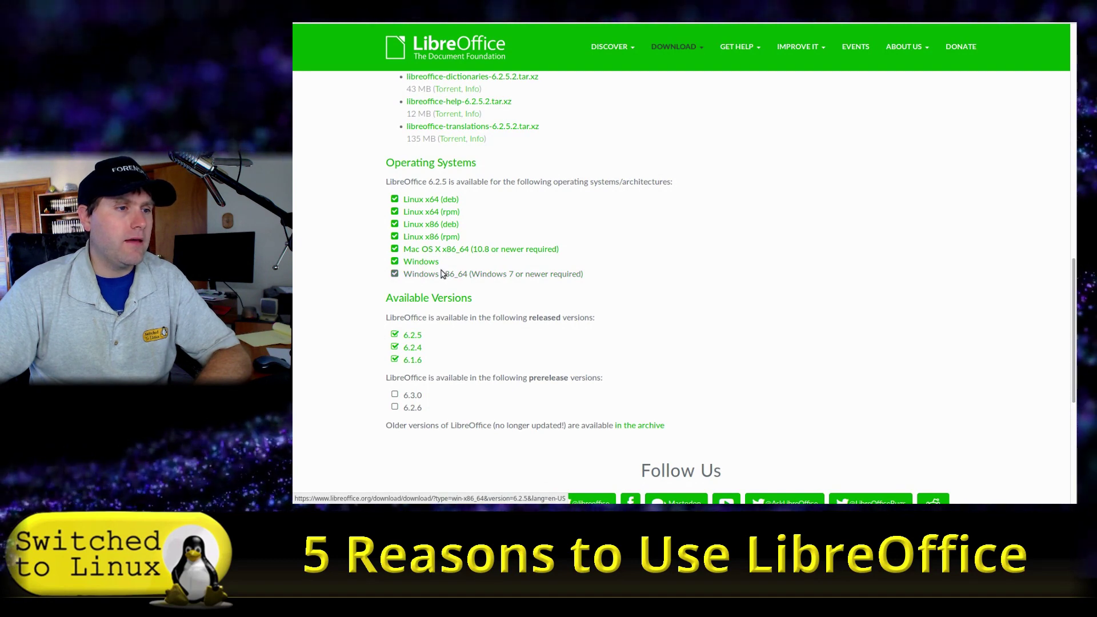
scroll(739, 235, up, 2)
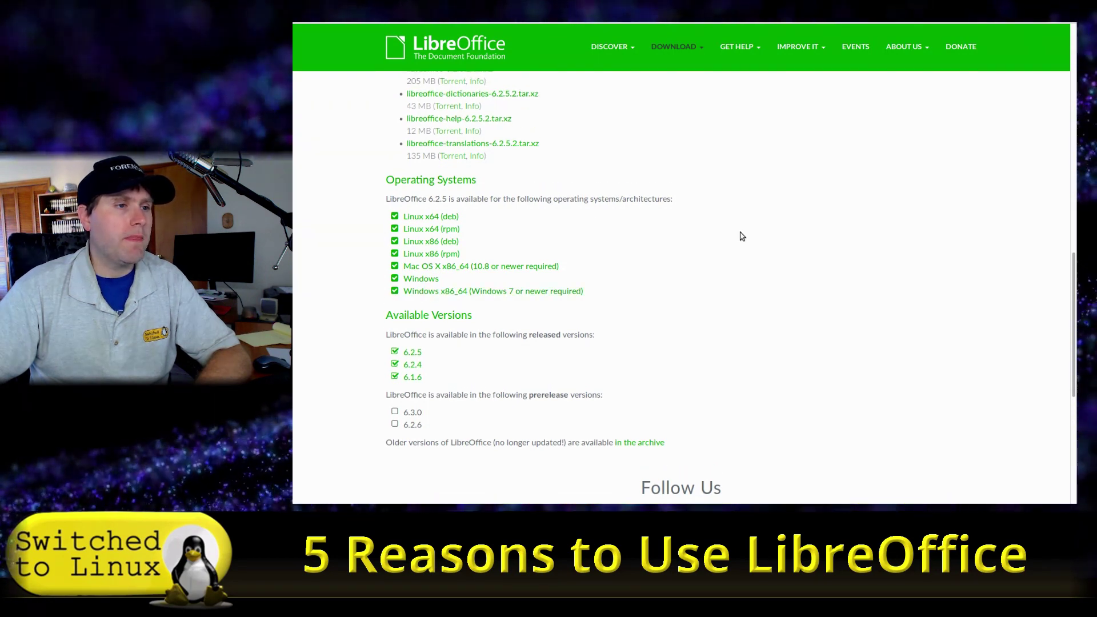
scroll(758, 224, up, 3)
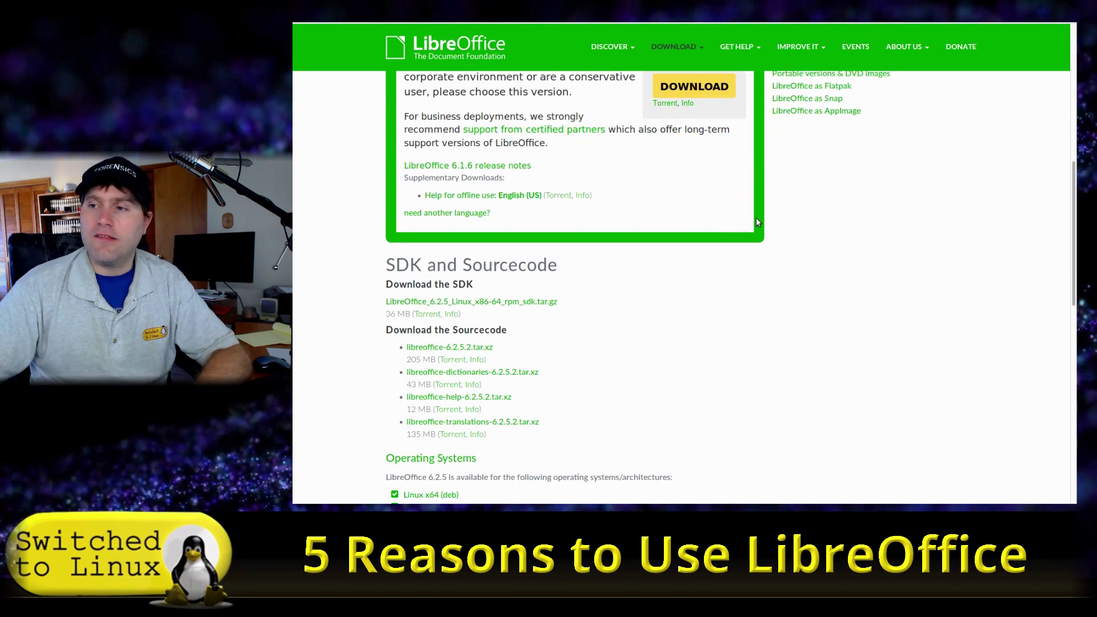
scroll(757, 222, up, 7)
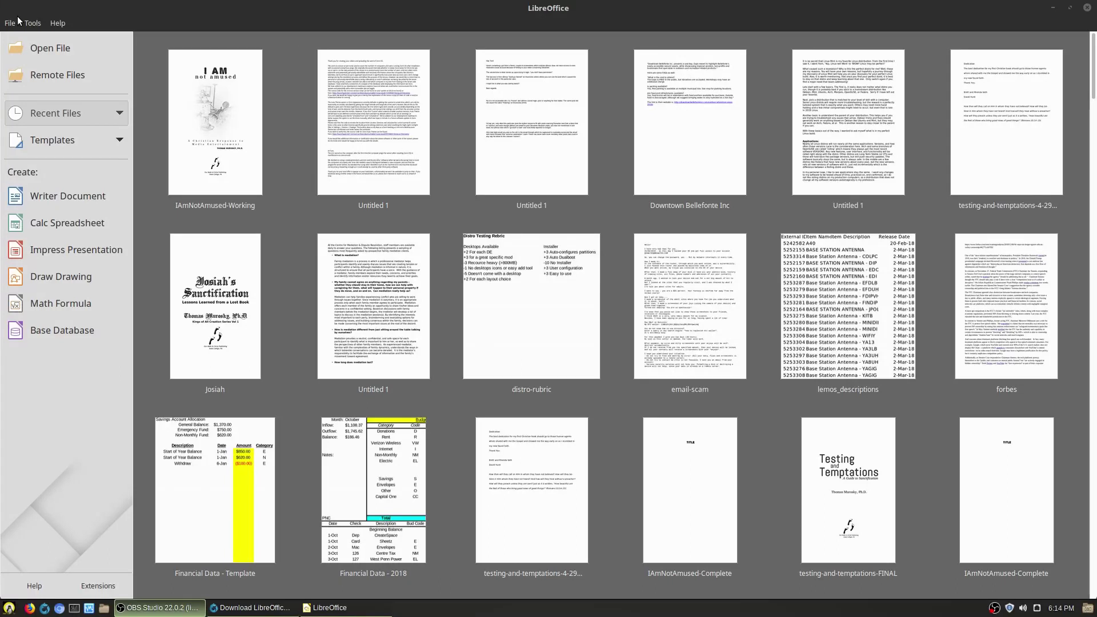
Start a new Labels document from the Start Center, leaving the data source unset
click(758, 222)
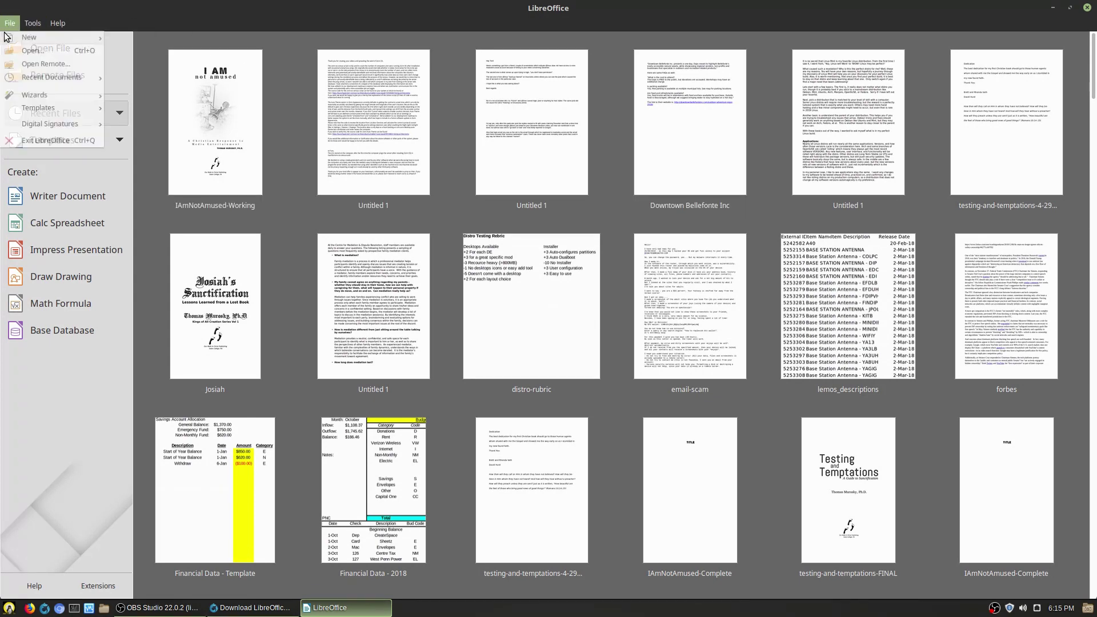
mouse_move(54, 40)
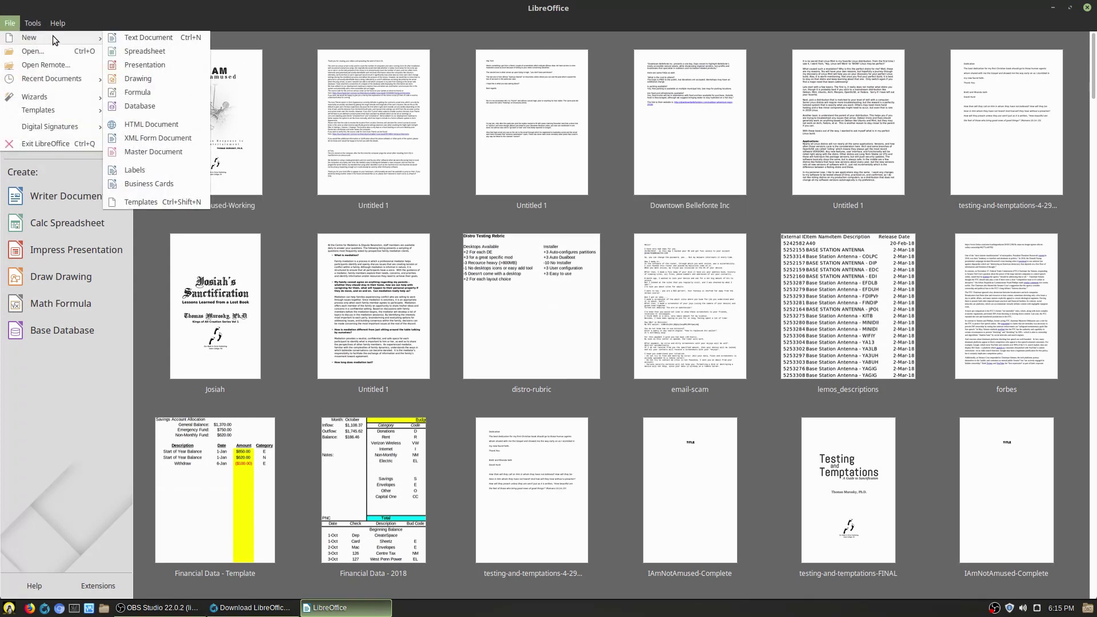
click(134, 171)
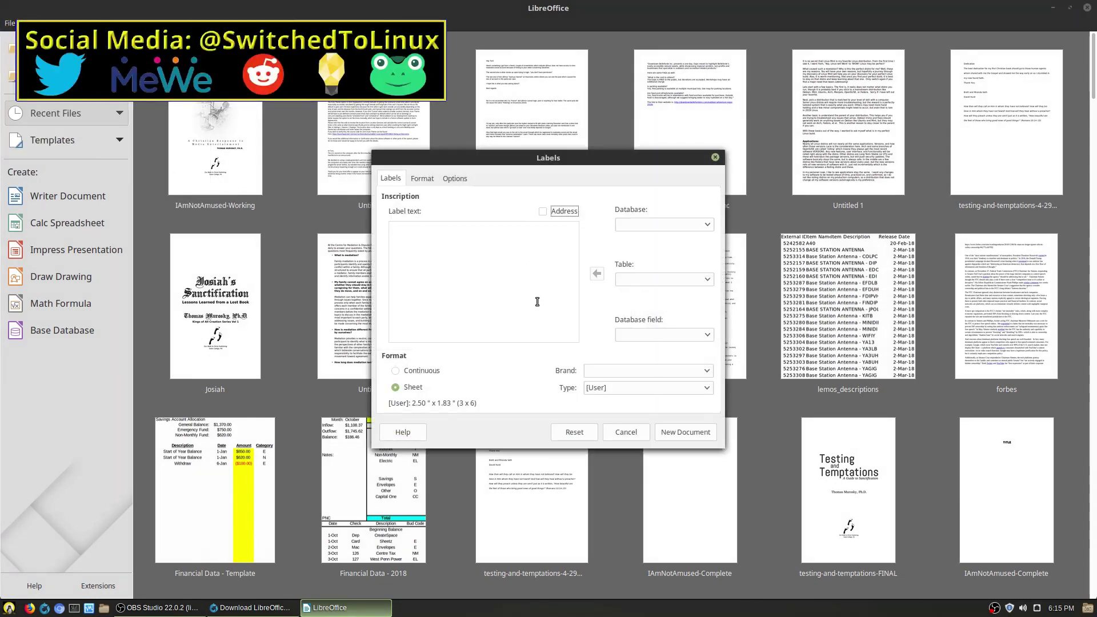
click(680, 224)
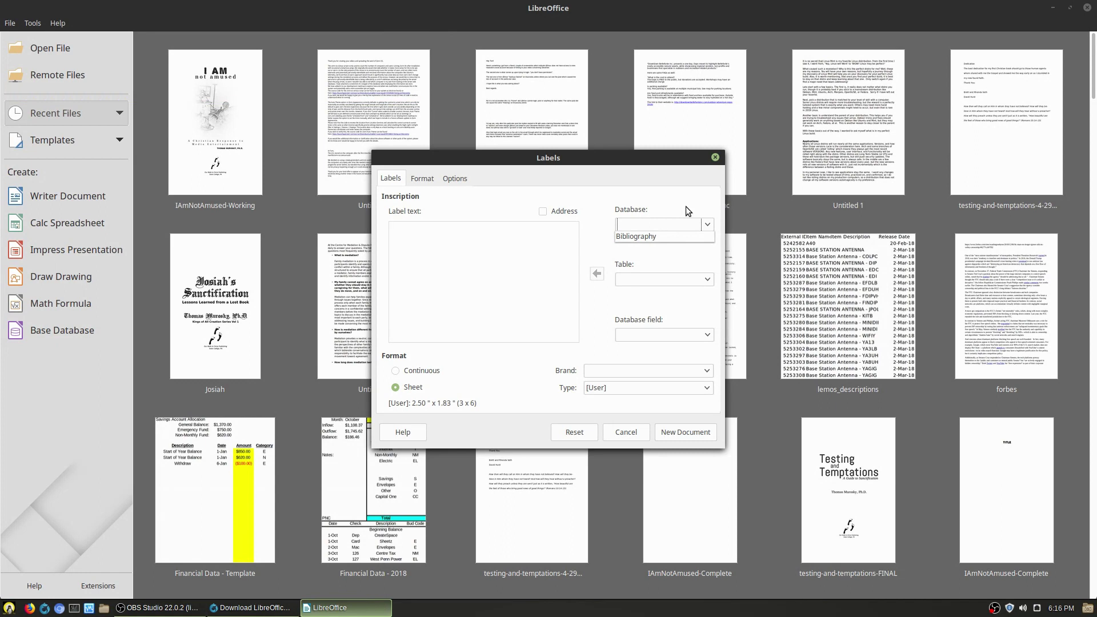
click(700, 234)
Choose the Avery A4 brand and the L7654 Mini Address label type
click(708, 372)
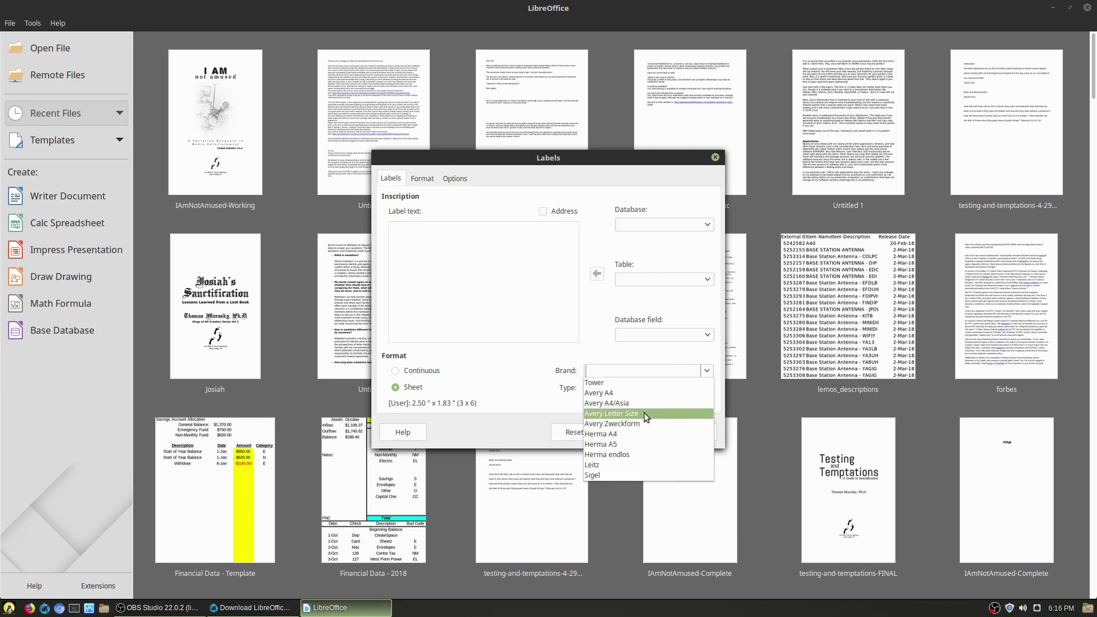
click(628, 393)
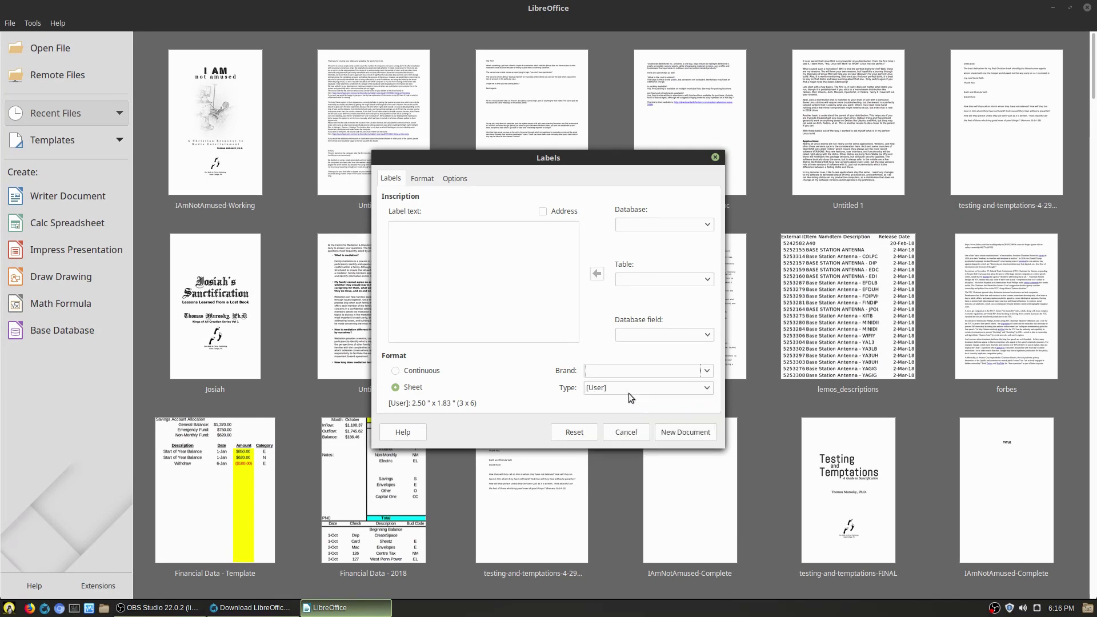
click(707, 388)
scroll(677, 314, down, 10)
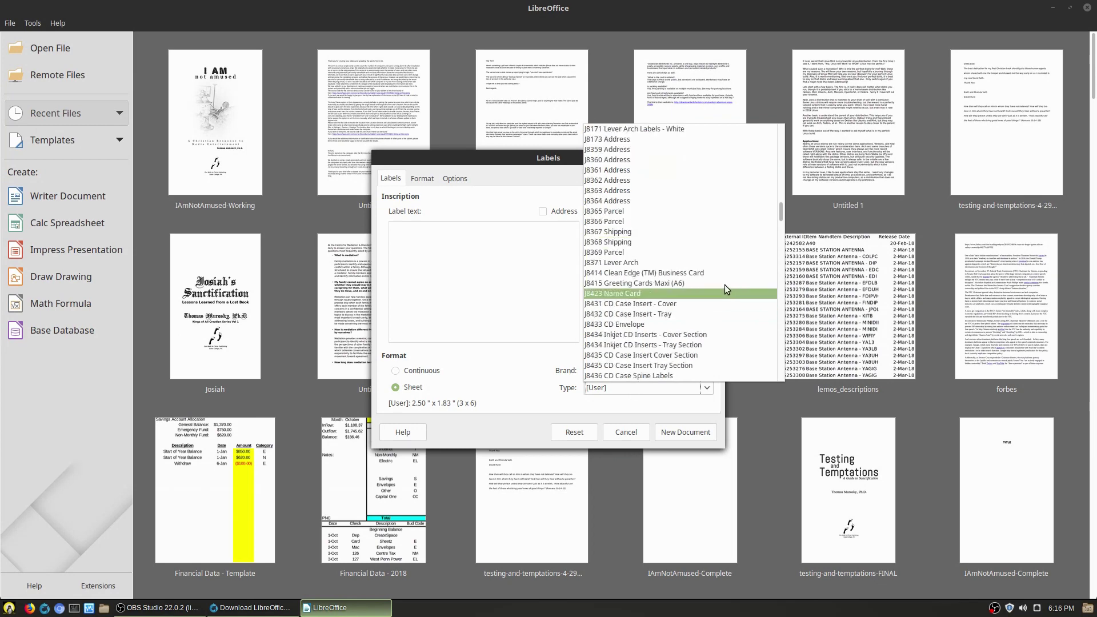
scroll(726, 288, down, 15)
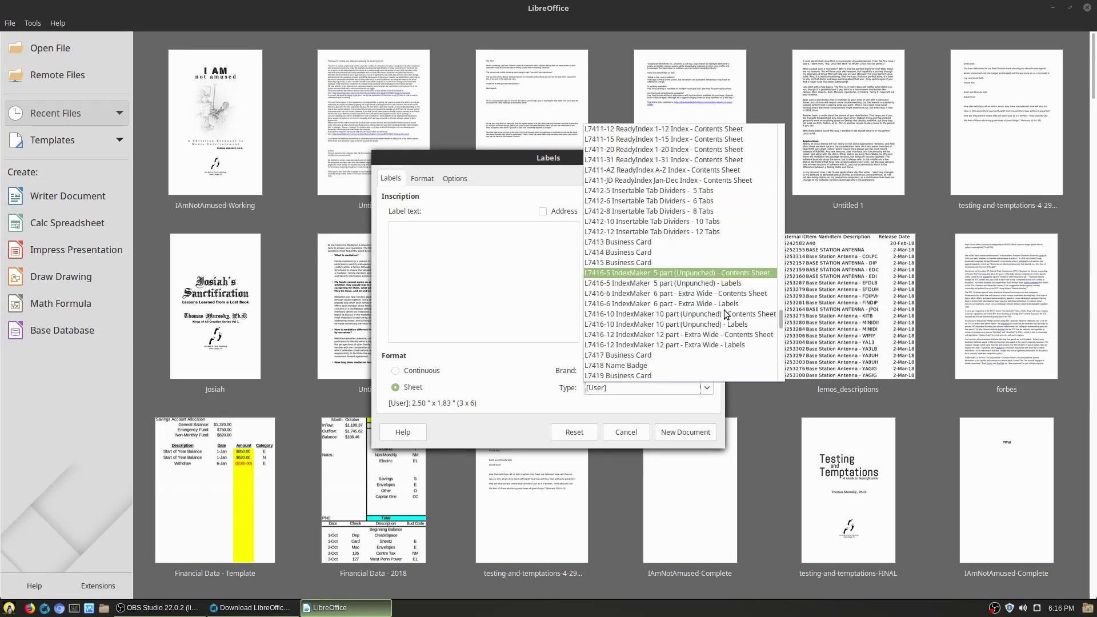
scroll(725, 310, down, 3)
click(655, 247)
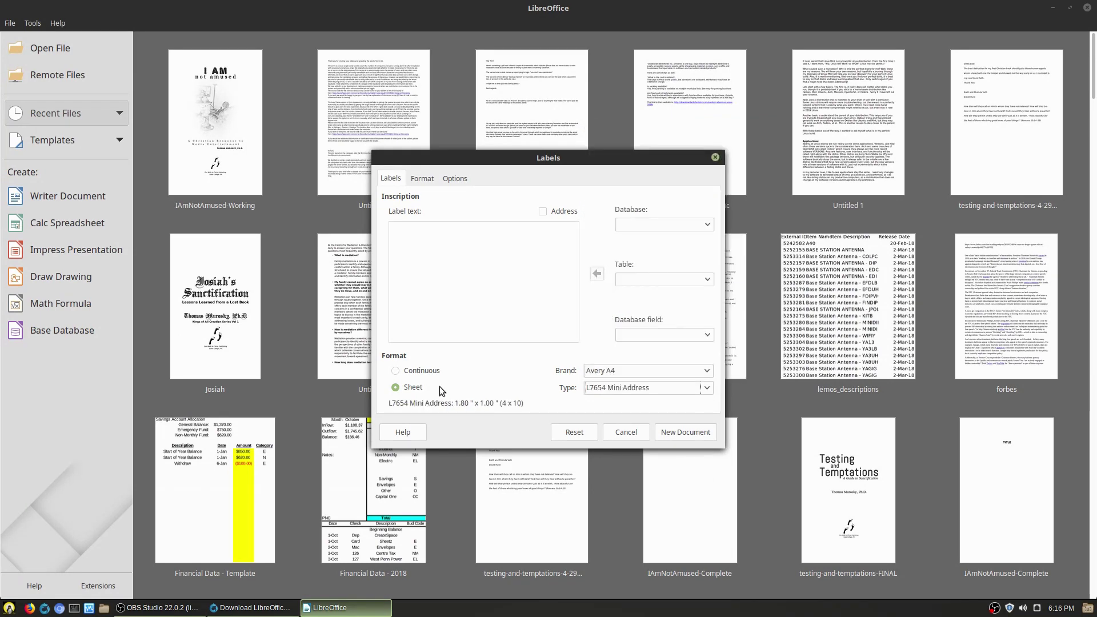
Turn on Synchronize contents and create the label sheet as a new document
click(422, 178)
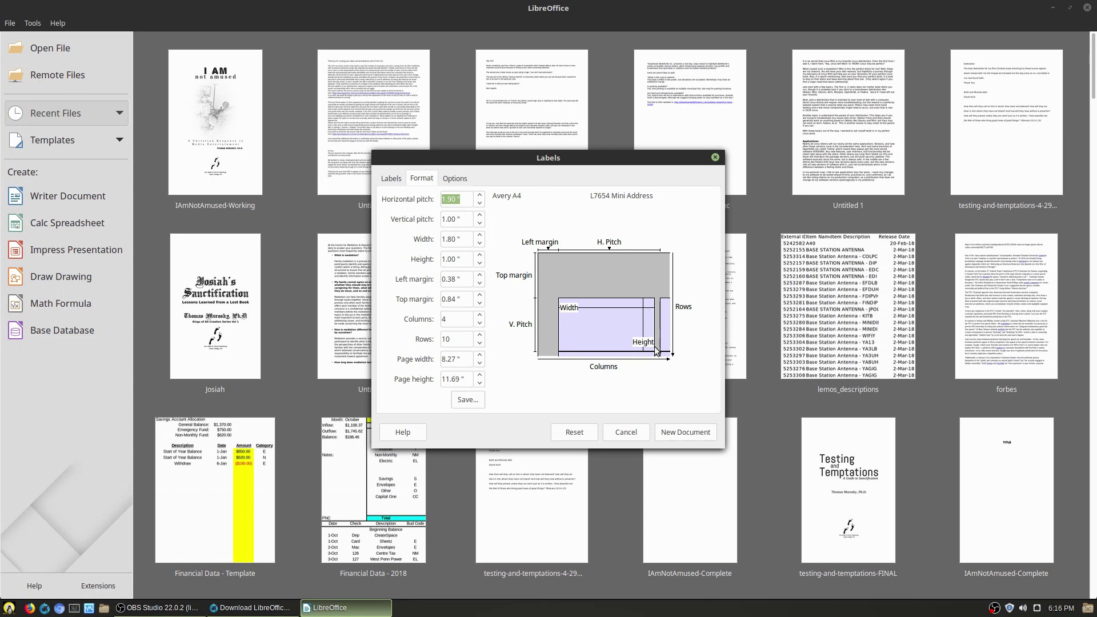
click(455, 179)
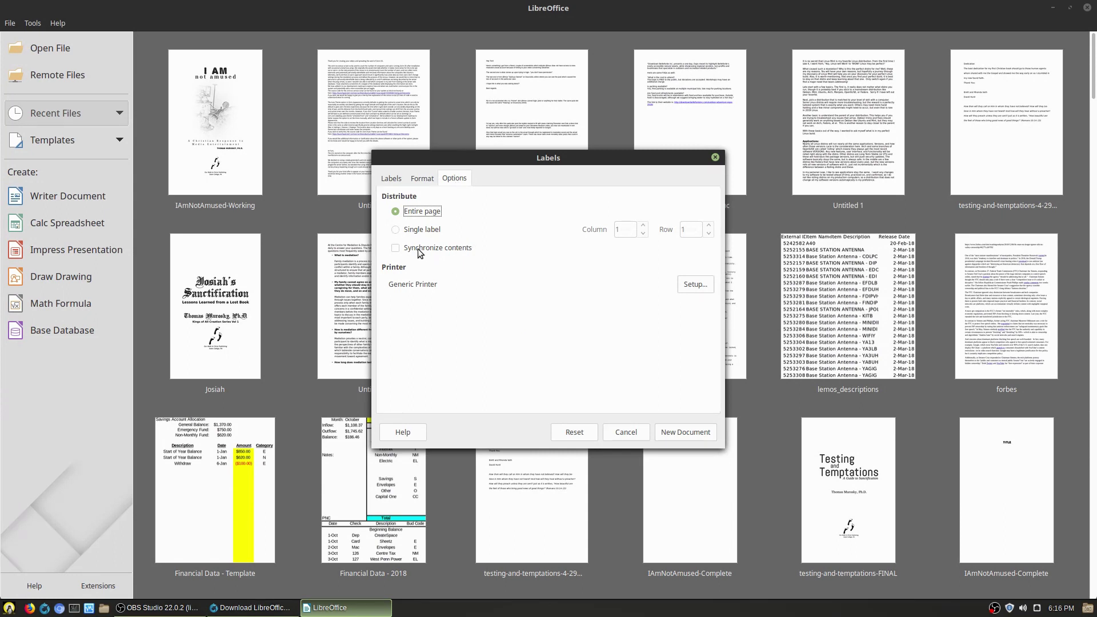
click(396, 249)
click(688, 432)
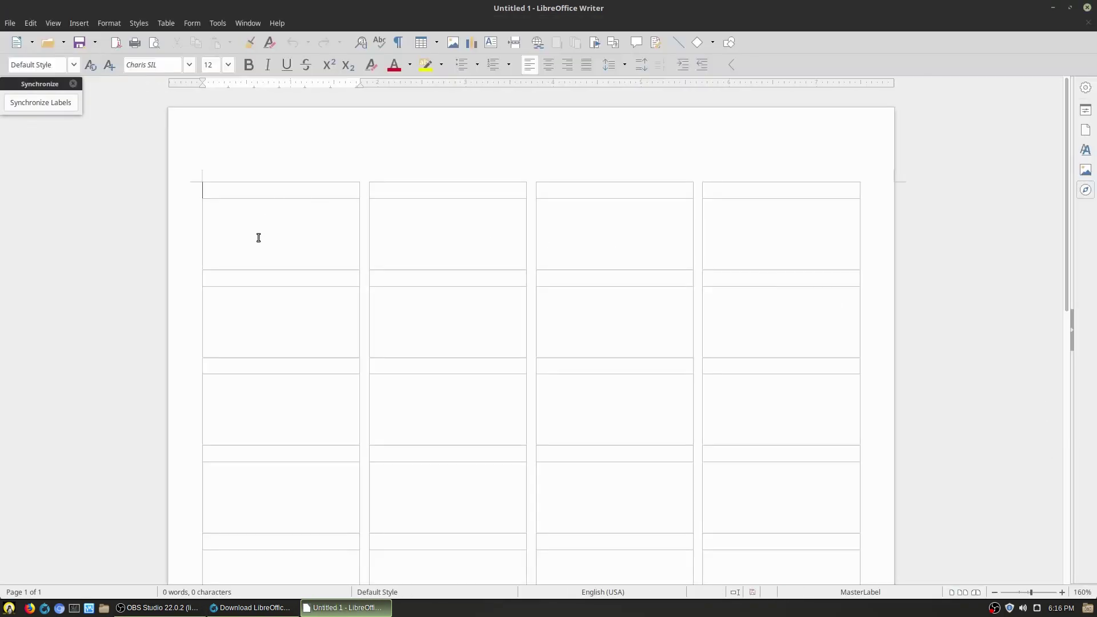
Move the Synchronize Labels panel aside, leaving the toolbars unchanged
drag(32, 84, 52, 130)
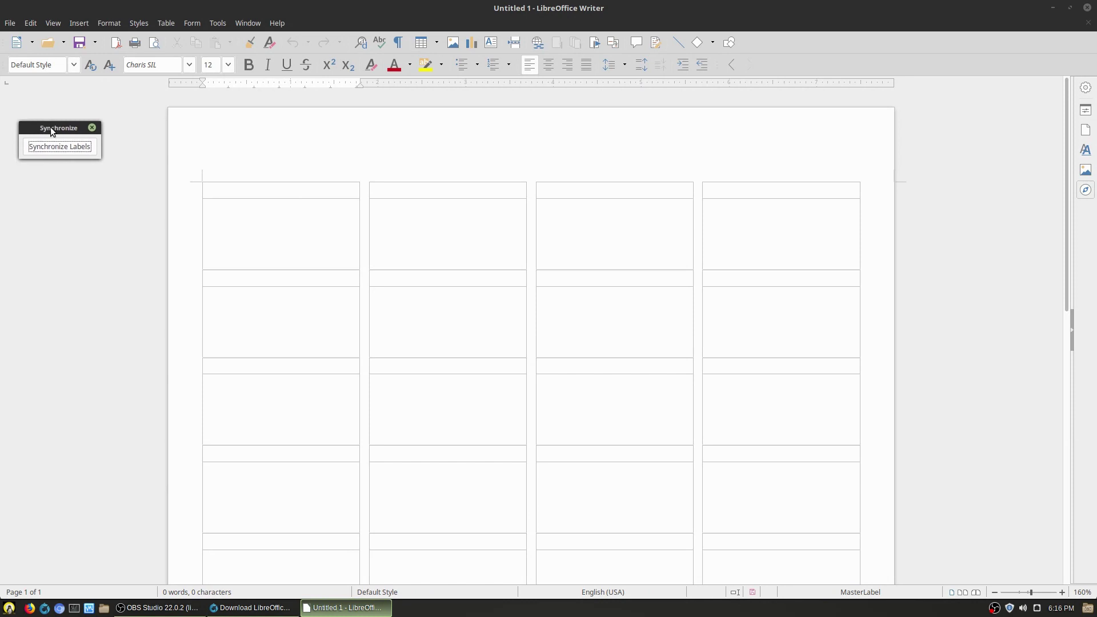
click(56, 23)
mouse_move(108, 84)
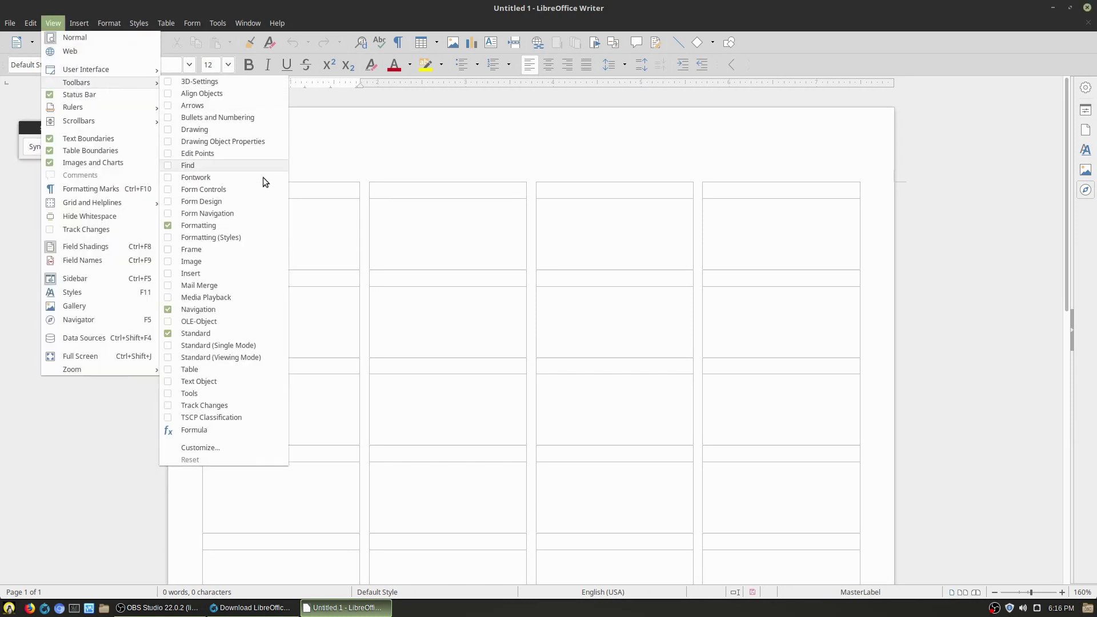
click(407, 135)
Enter the address 'This is me', 'At this ####', 'anytown' on three lines of the first label
click(283, 214)
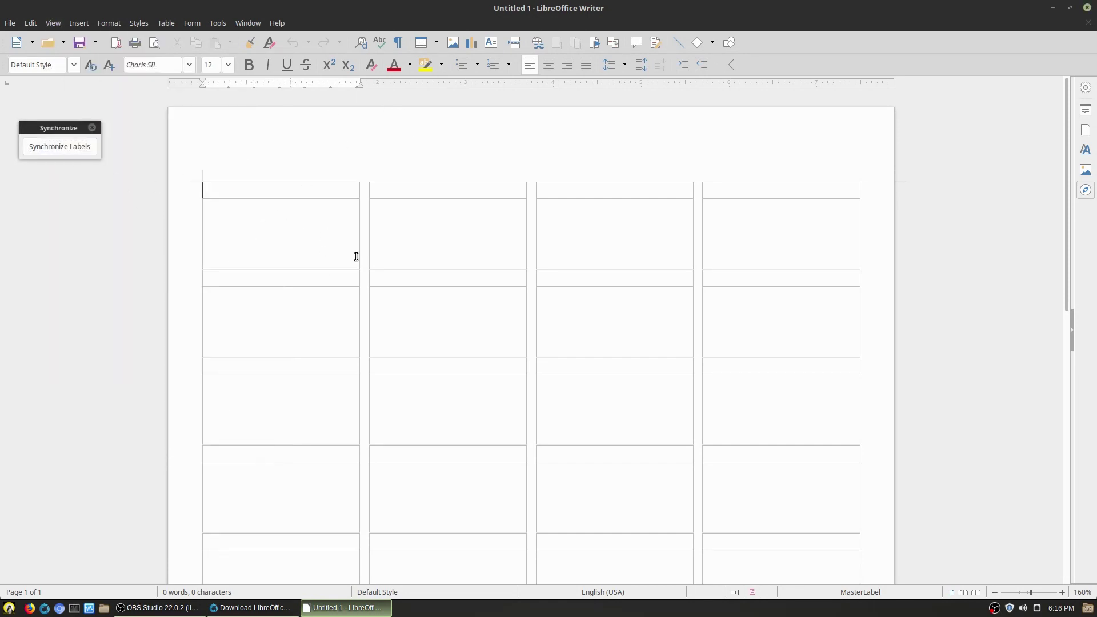
text(This is me)
key(Return)
text(At th)
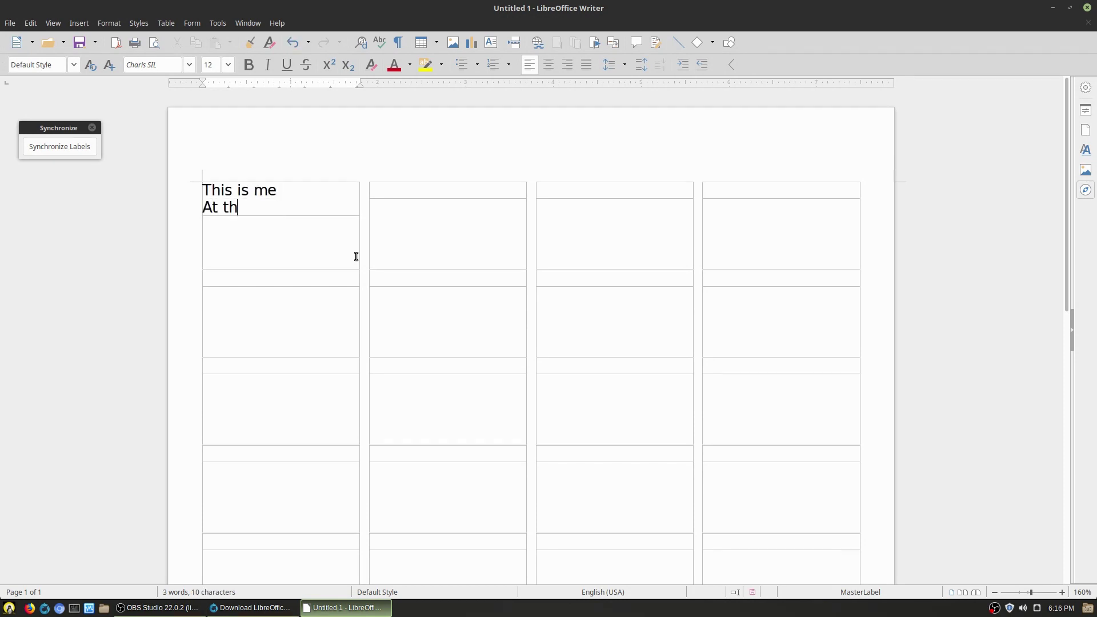
text(is ####)
key(Return)
text(anytow)
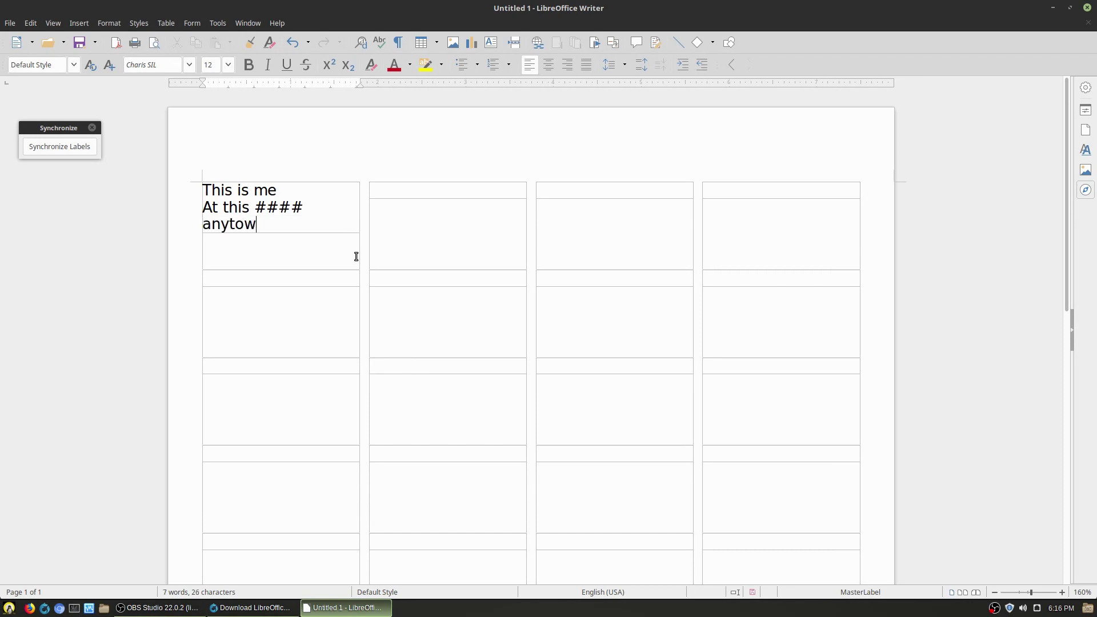
text(n)
Select all three lines of text in the first label
drag(321, 226, 213, 207)
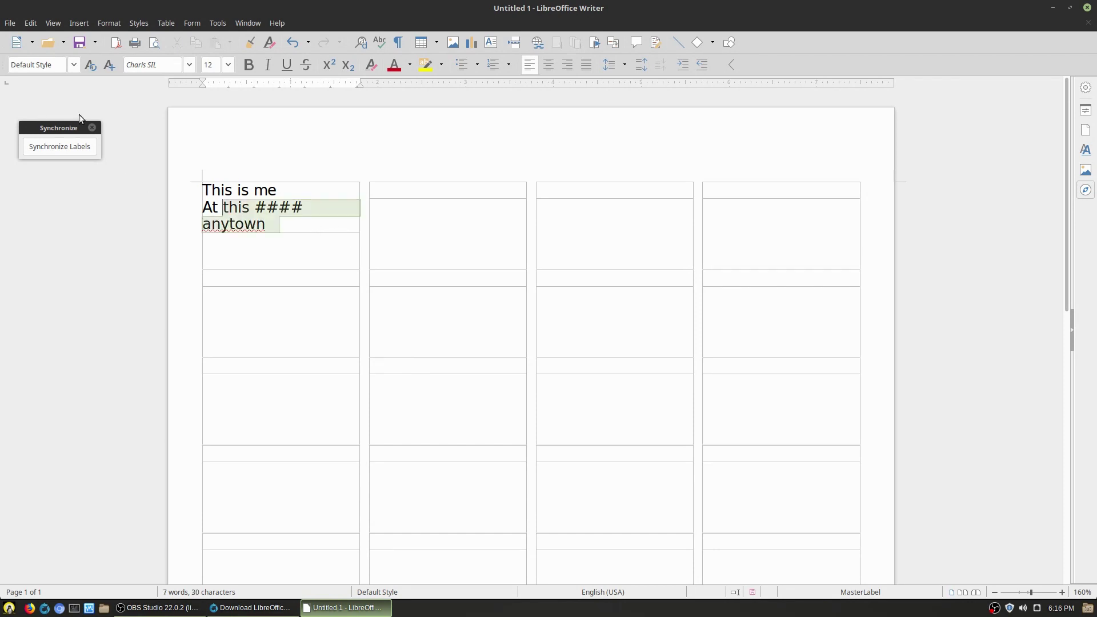
drag(290, 228, 212, 206)
drag(167, 167, 167, 168)
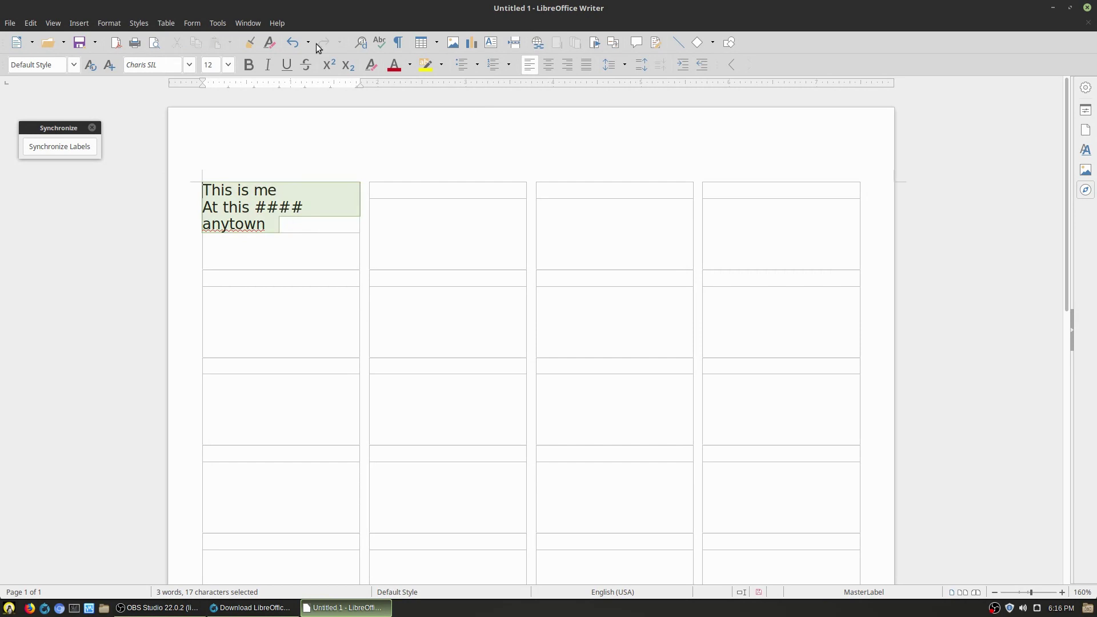
Center the first label's text with 1.5 line spacing and synchronize it to all labels
click(547, 64)
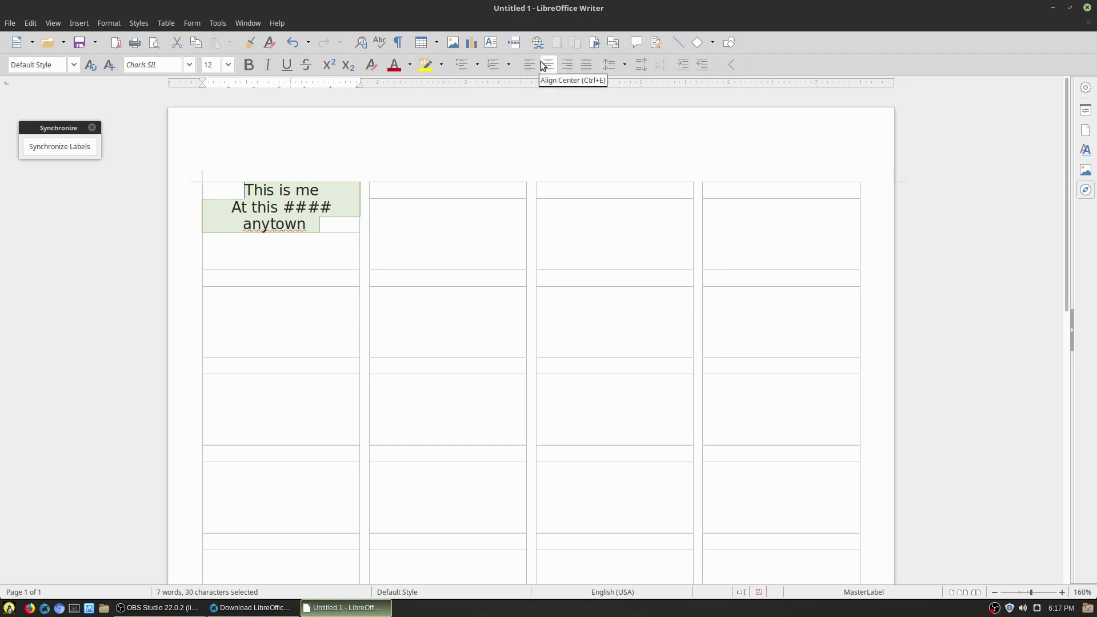
click(624, 66)
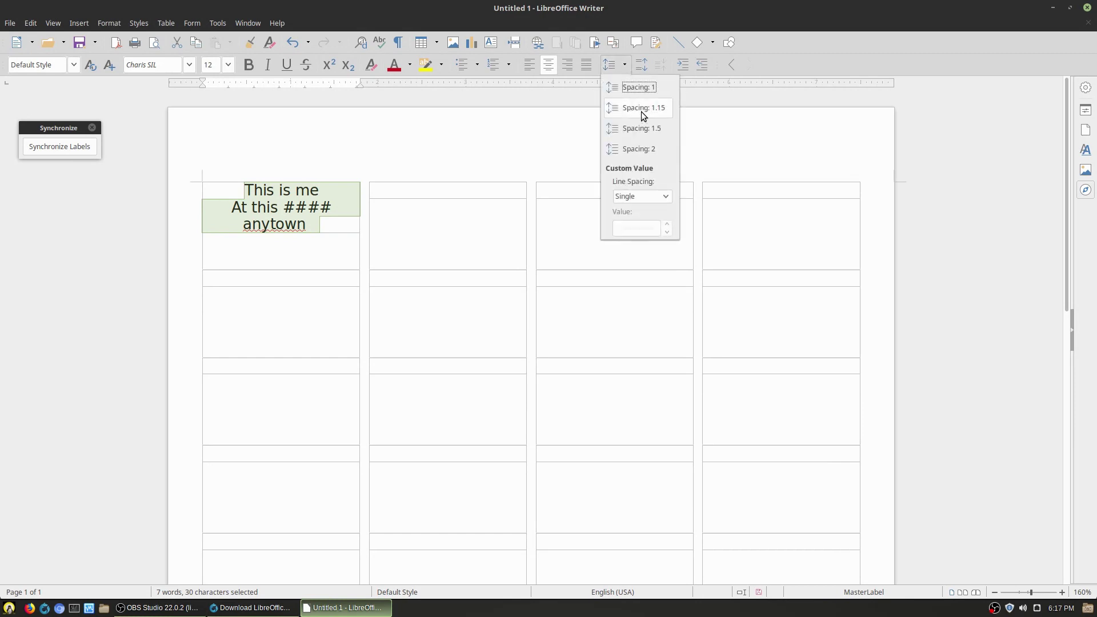
click(644, 114)
click(623, 64)
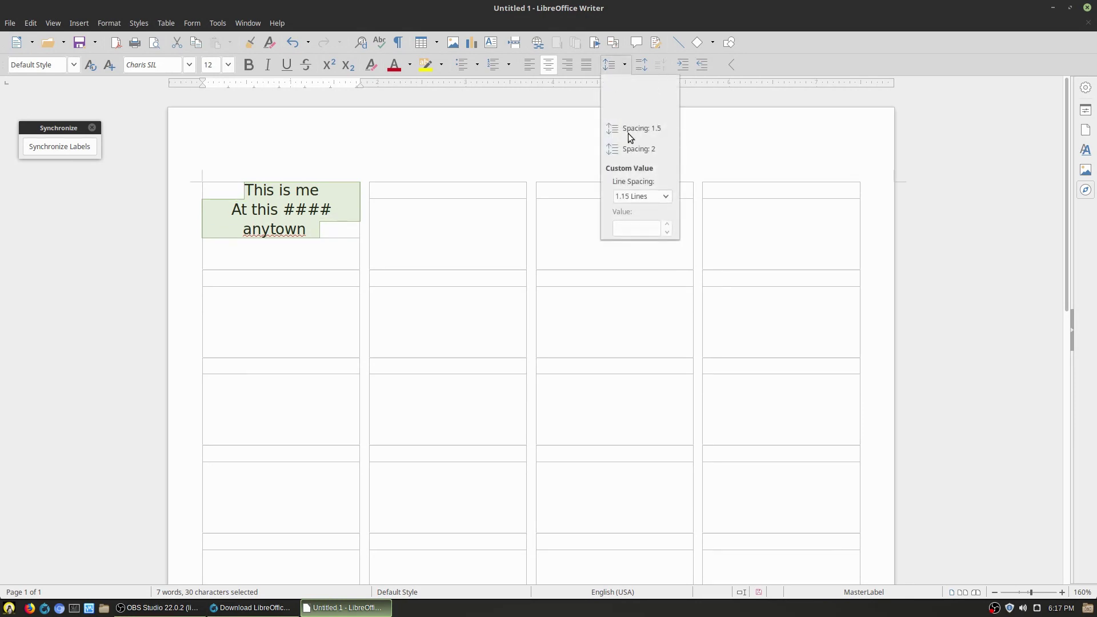
click(630, 149)
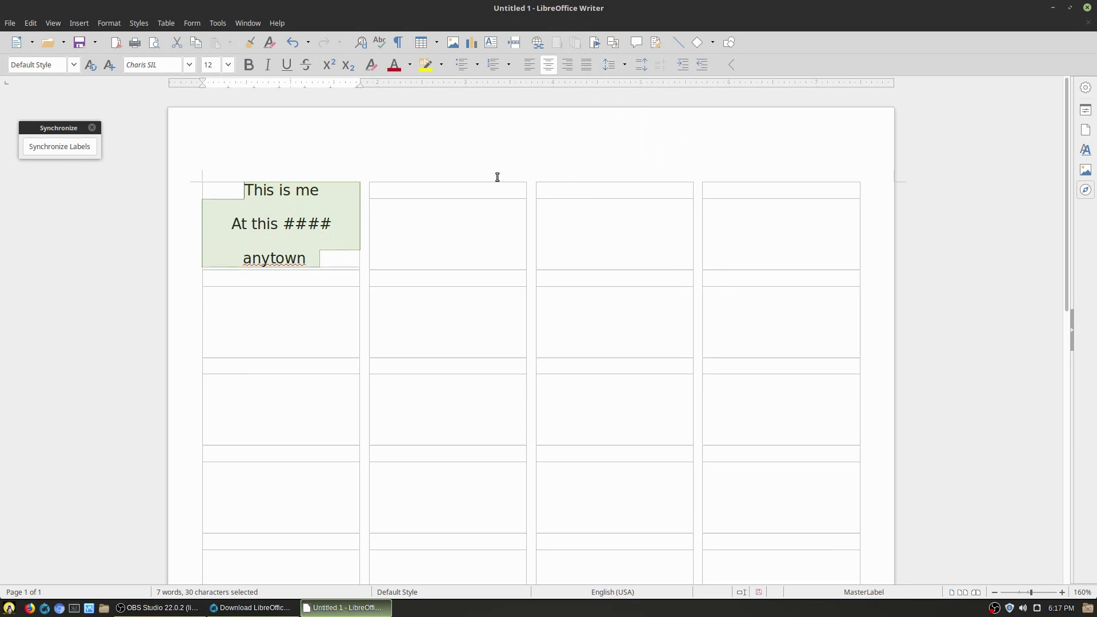
click(626, 64)
click(642, 121)
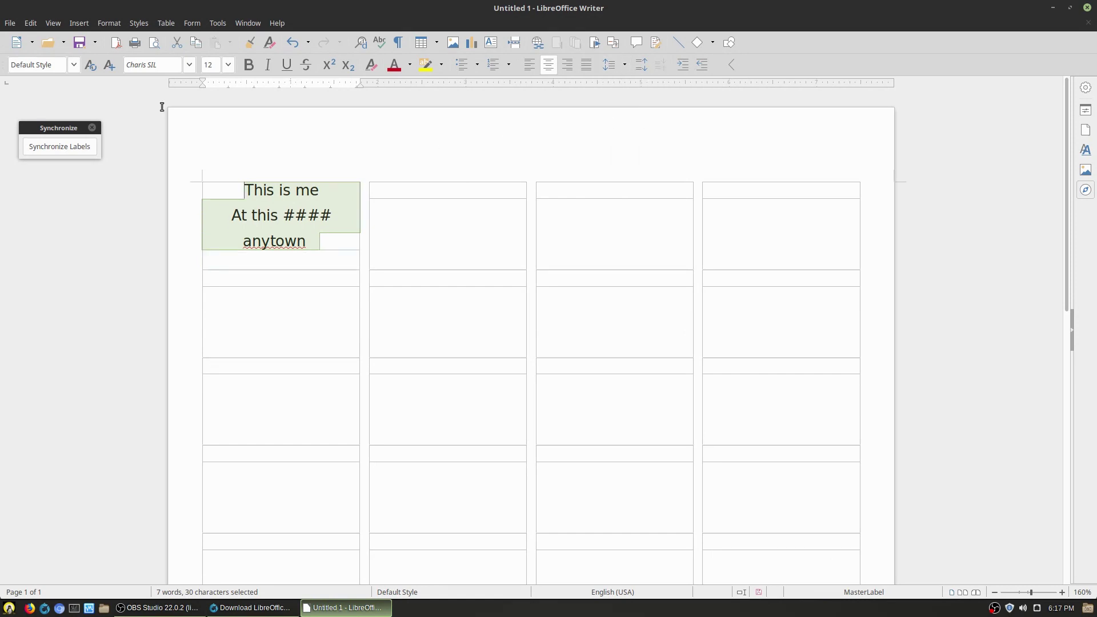
click(74, 150)
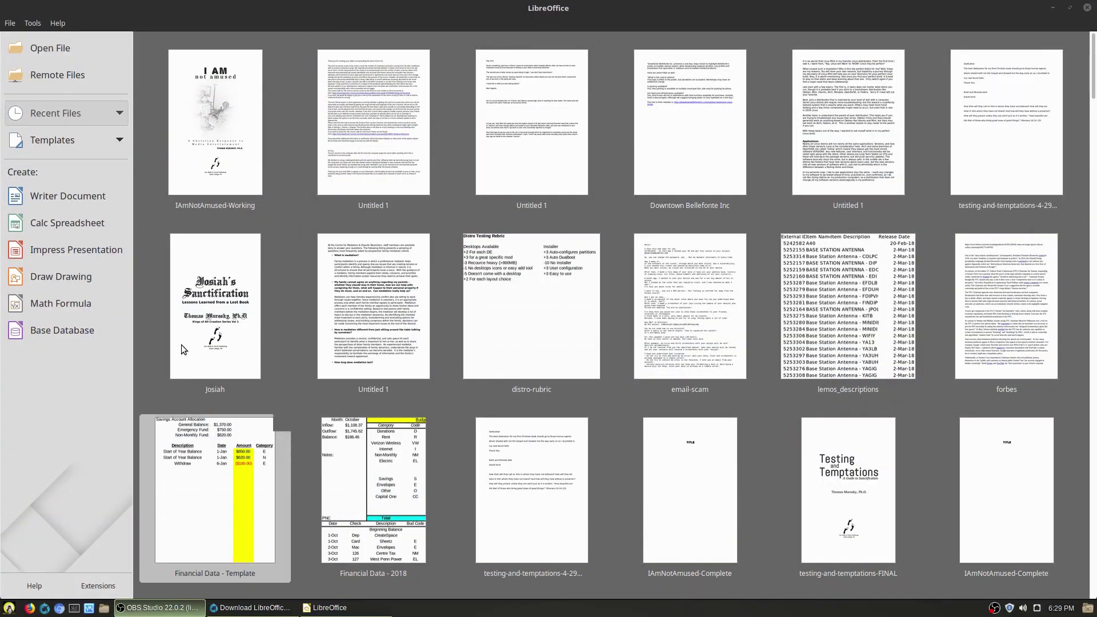
Create a new blank Draw drawing from the Start Center
click(48, 286)
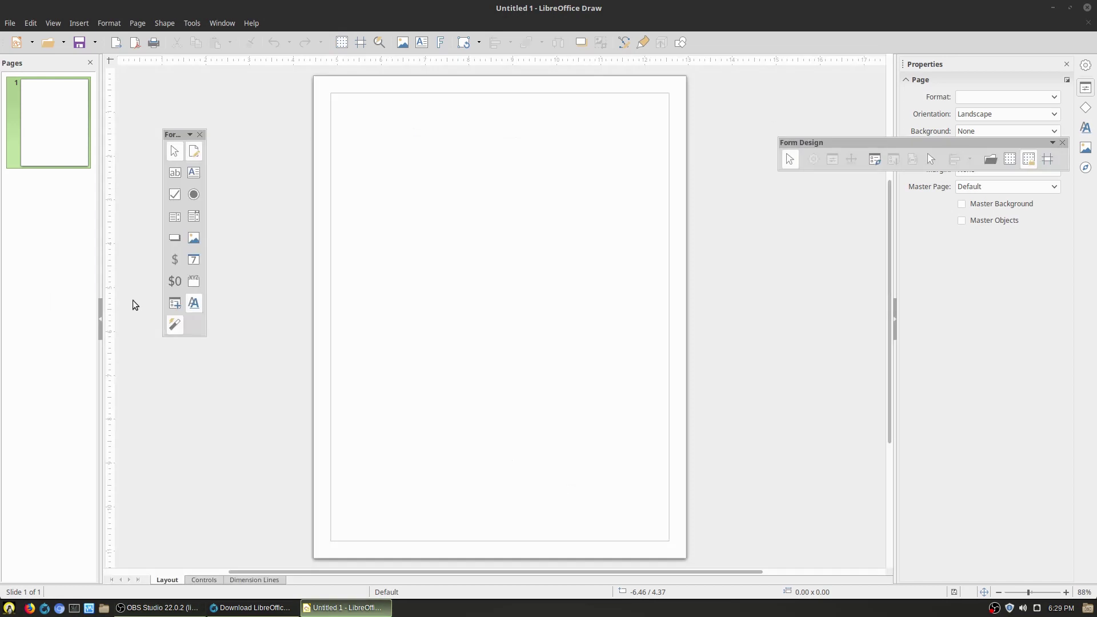
Show the form control toolbars and draw a Label control near the top of the page
click(52, 23)
mouse_move(104, 83)
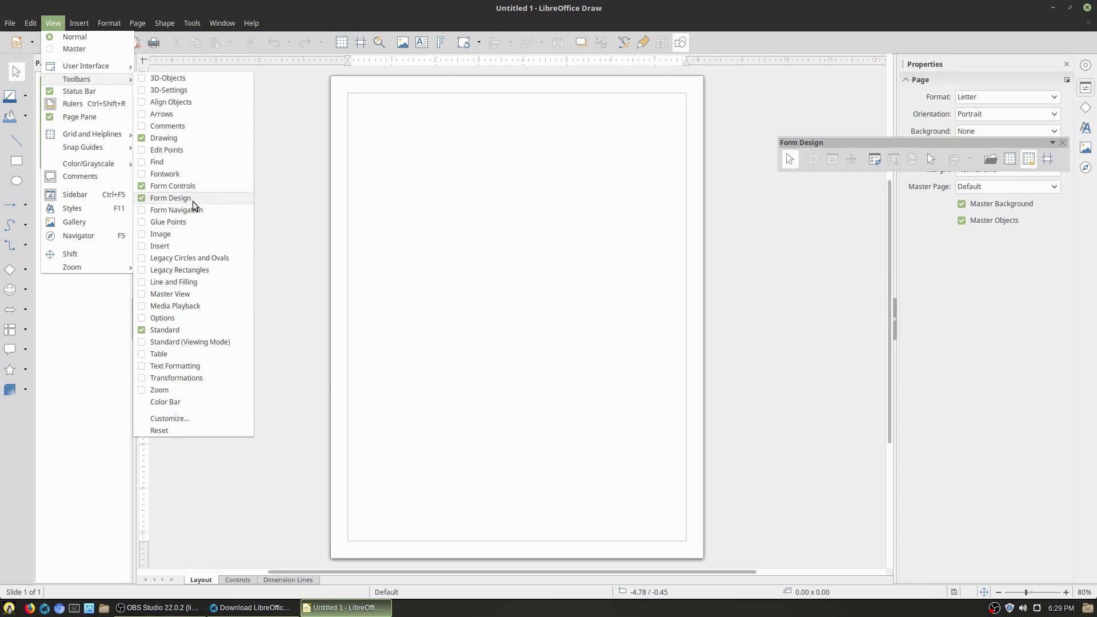
click(767, 235)
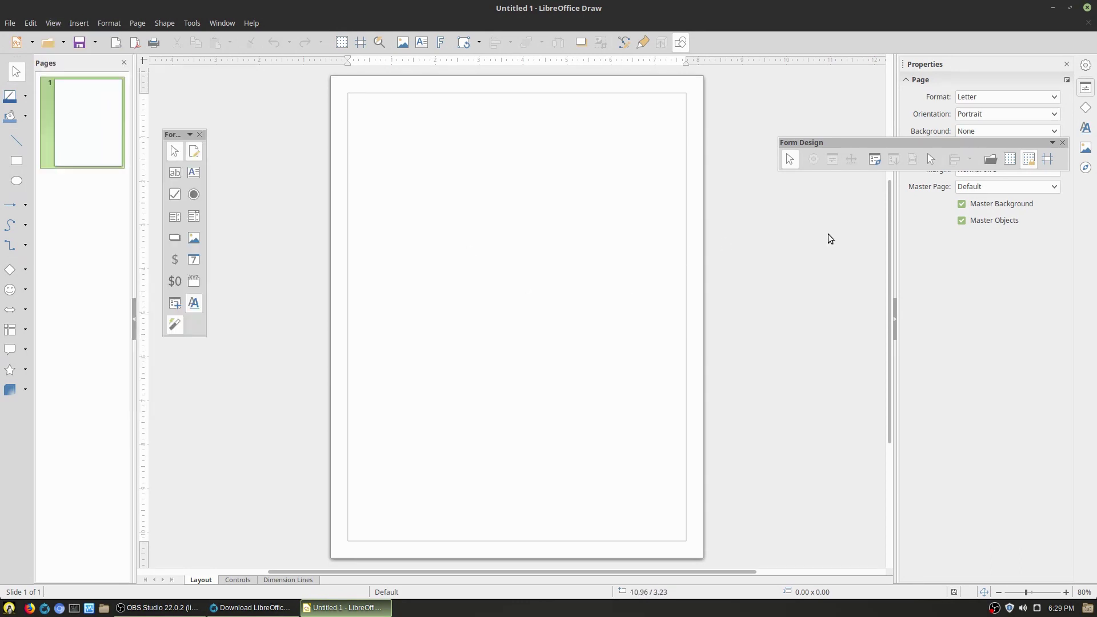
click(177, 175)
drag(372, 181, 632, 200)
Draw two check boxes side by side below the label
click(197, 170)
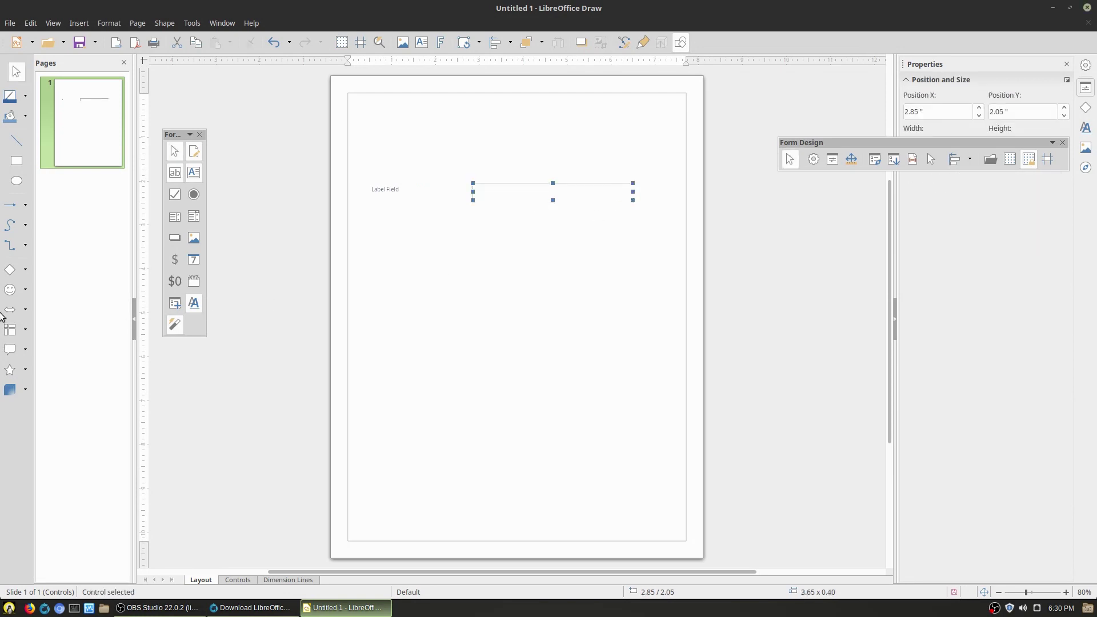
click(175, 194)
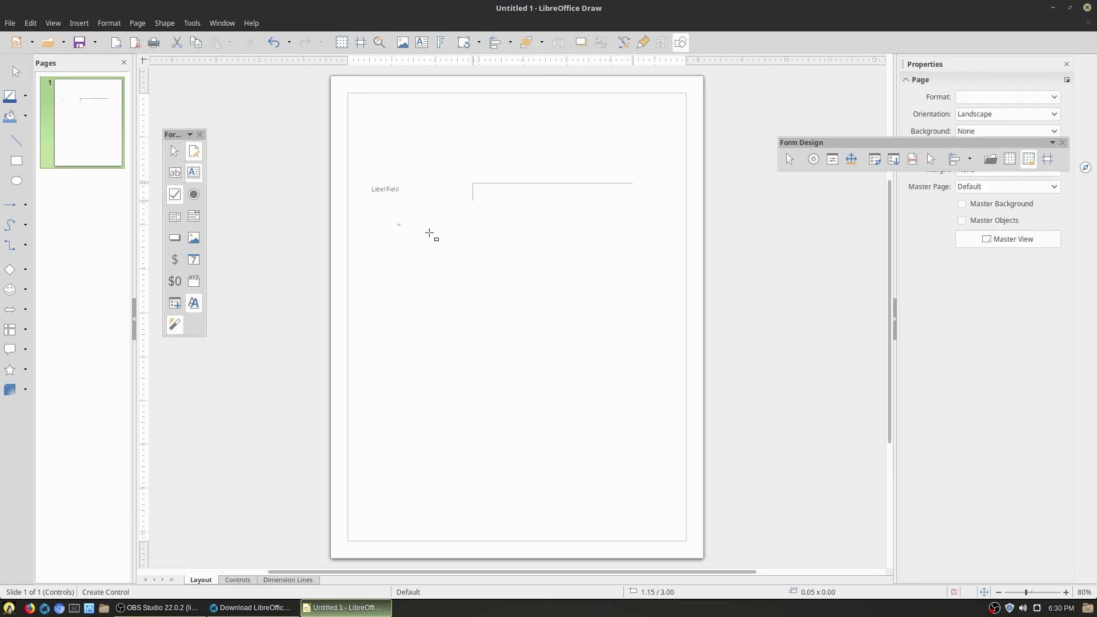
drag(429, 234, 469, 241)
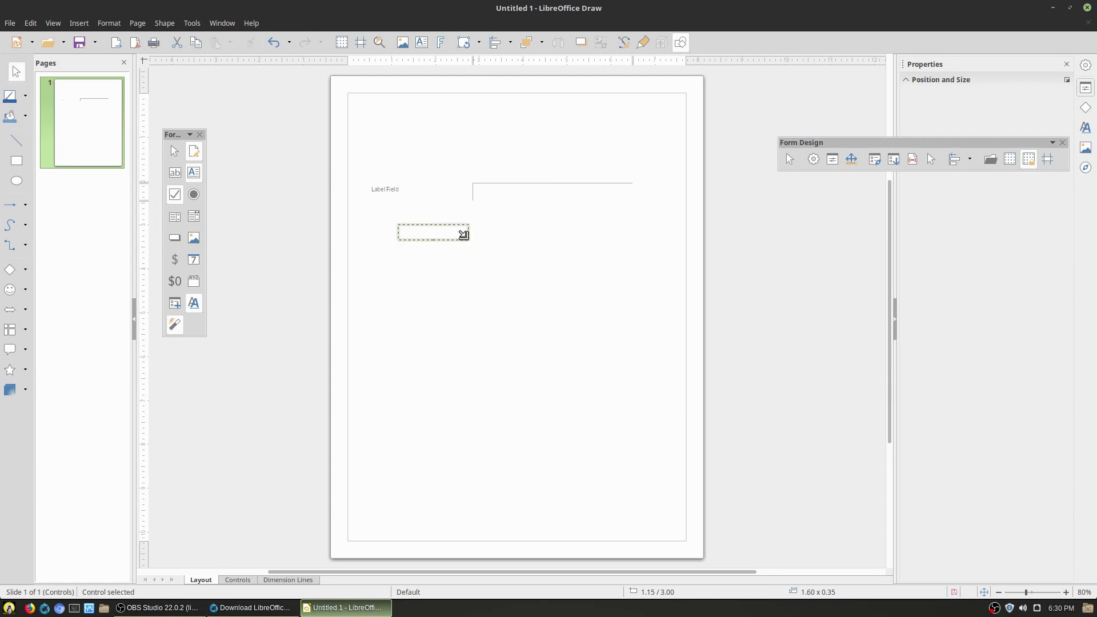
click(175, 195)
drag(491, 227, 606, 240)
Draw two option buttons below the check boxes and select both
click(193, 194)
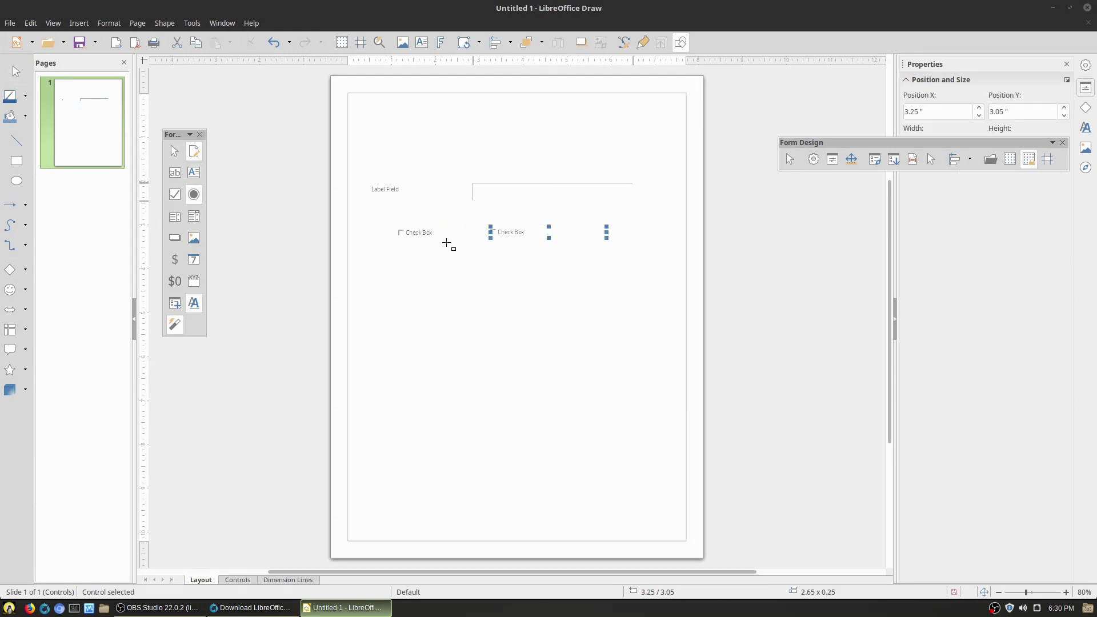
drag(414, 263, 491, 281)
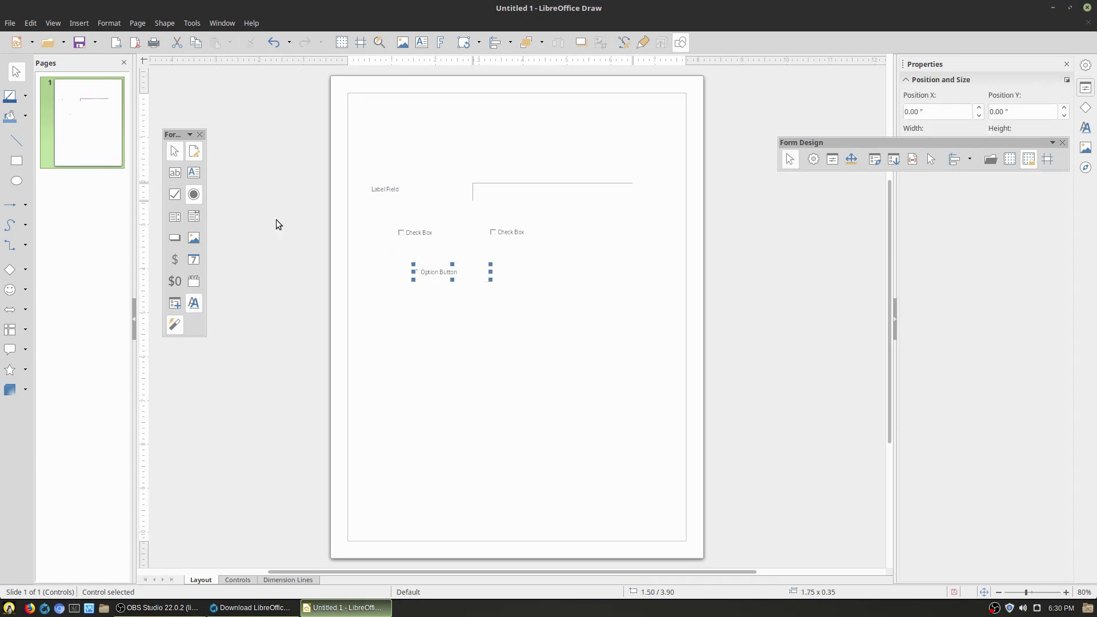
click(194, 196)
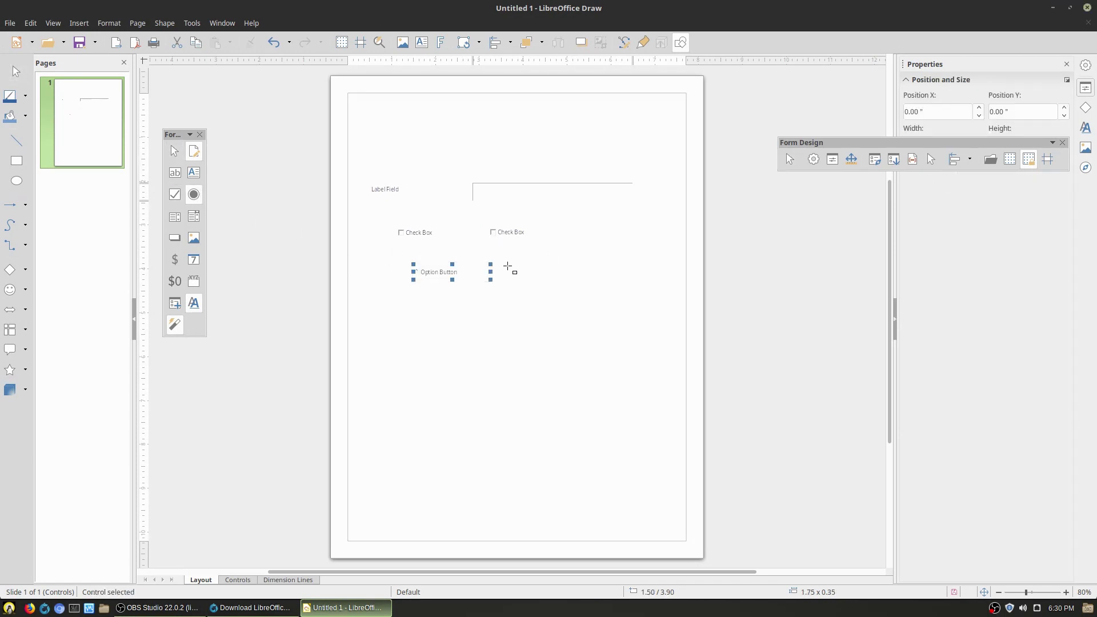
drag(505, 264, 598, 280)
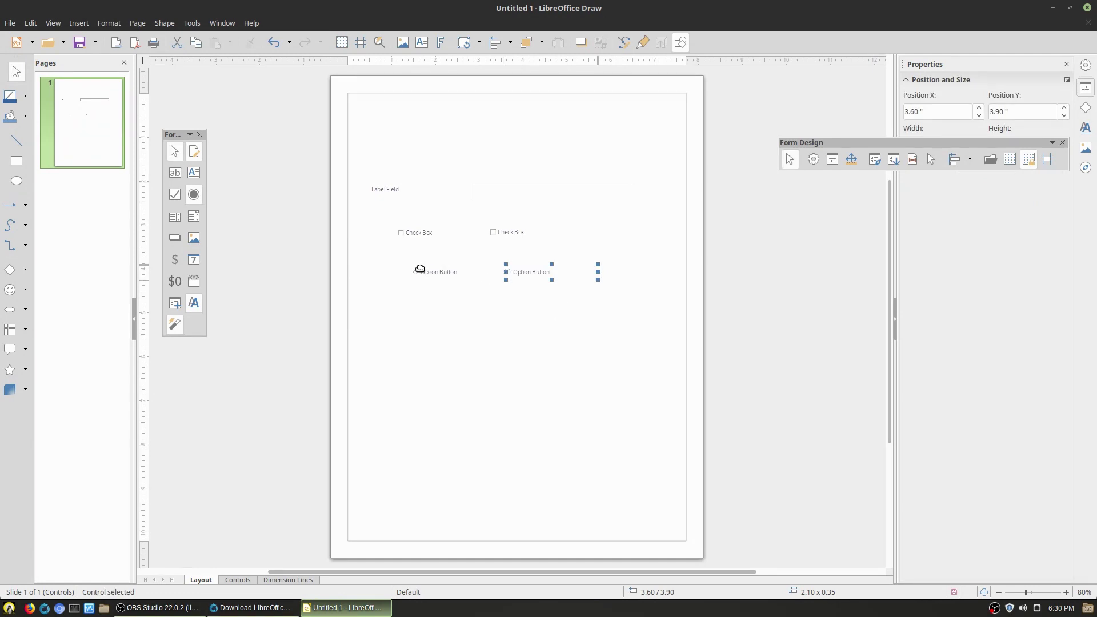
shift+click(437, 272)
Name both option buttons 'this' in the Multiselection properties dialog, then close it
click(813, 160)
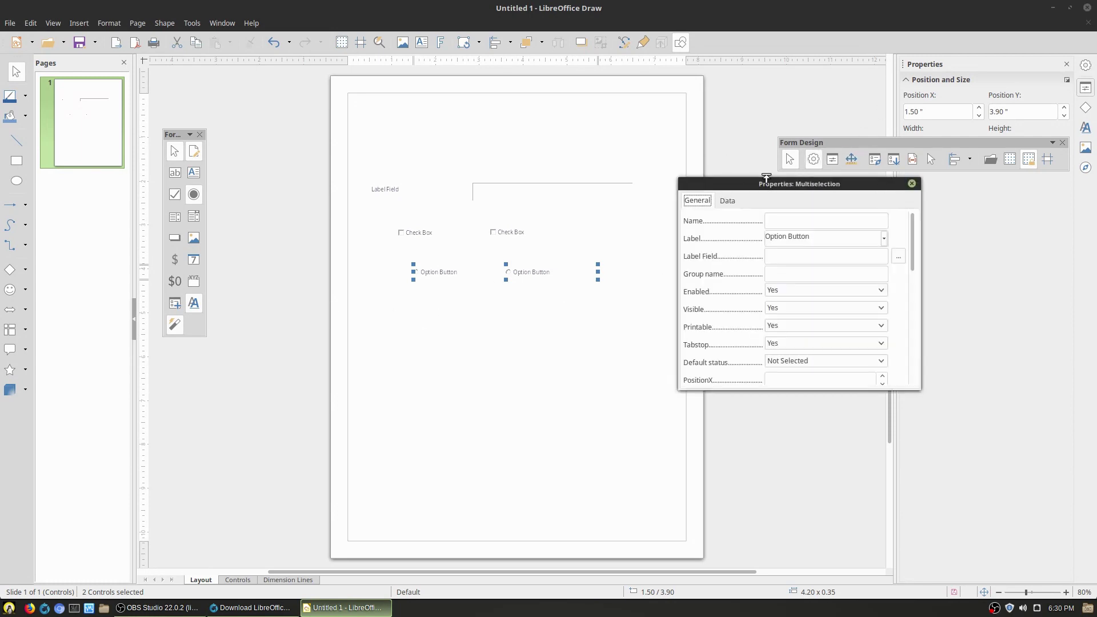
drag(775, 188, 830, 182)
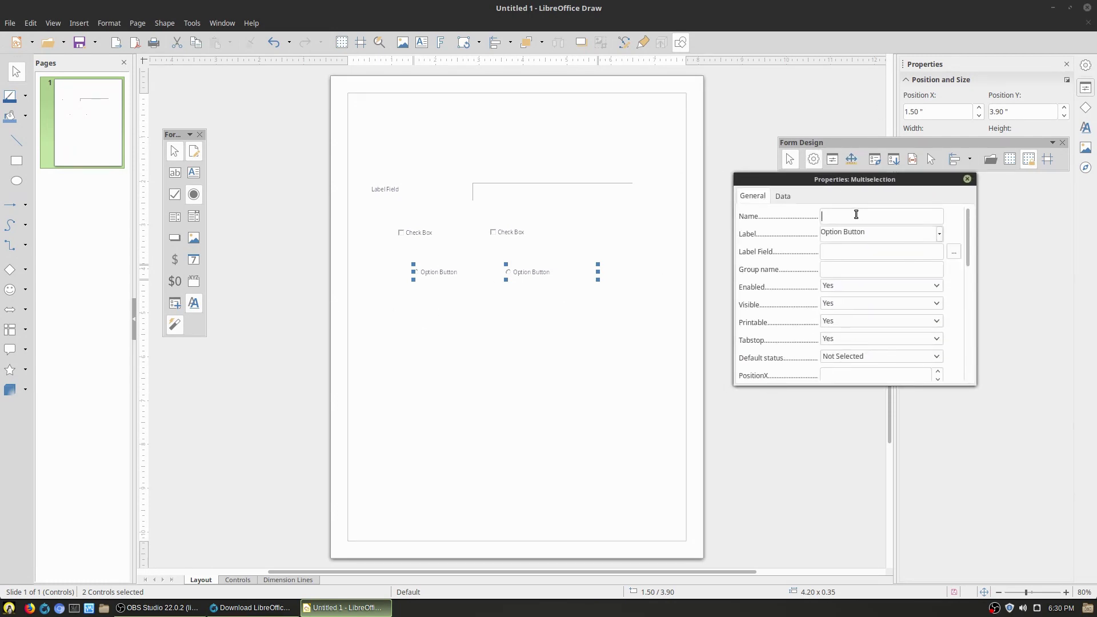
click(839, 213)
text(this)
click(783, 198)
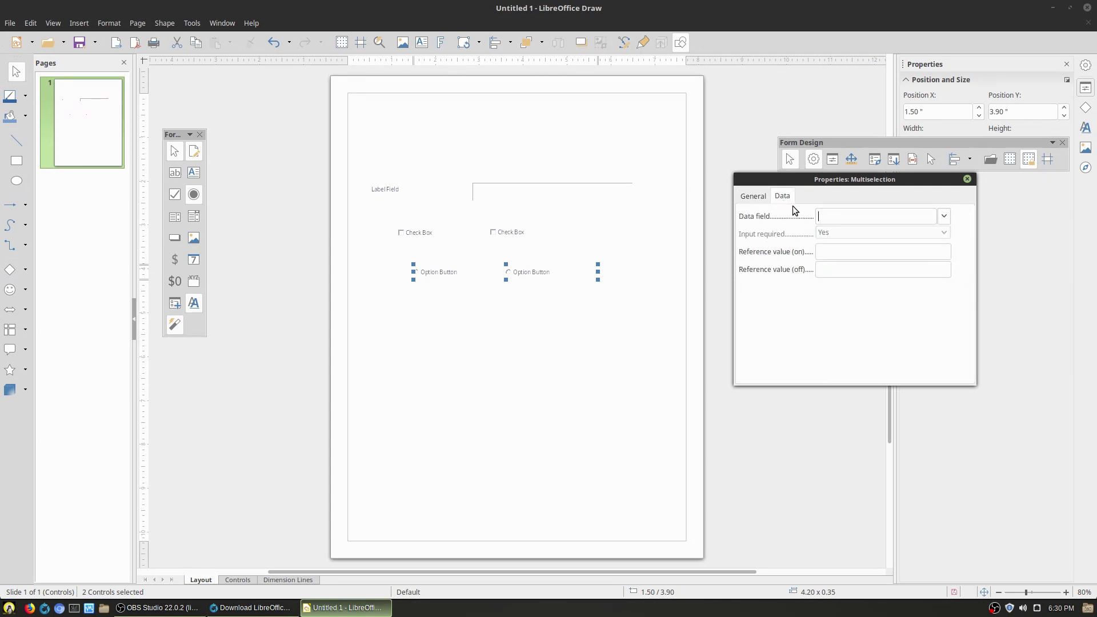
click(750, 196)
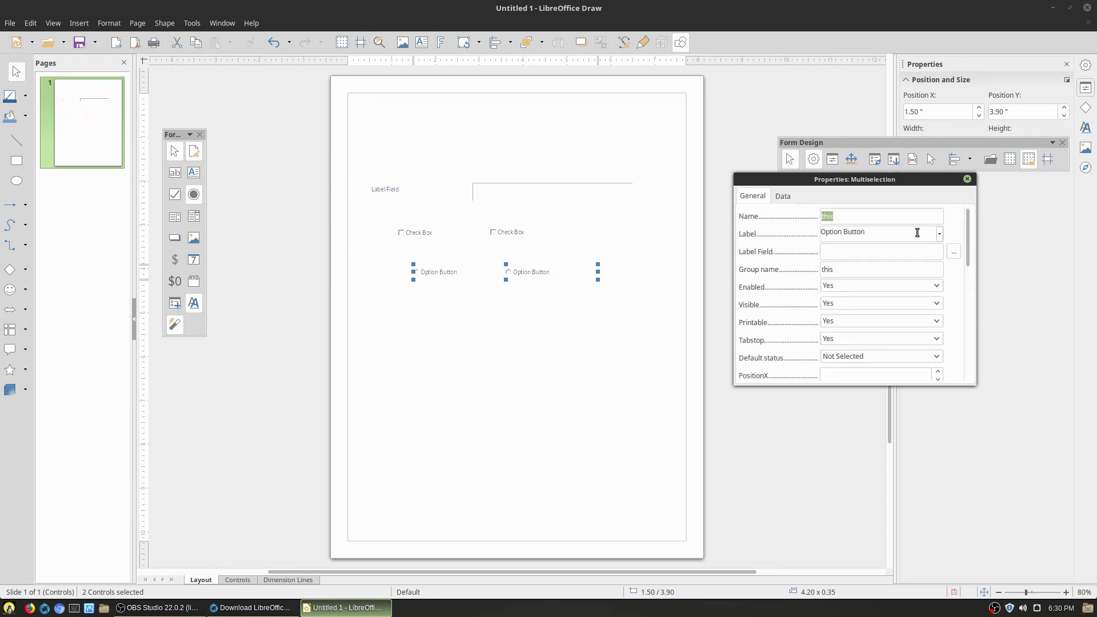
click(967, 179)
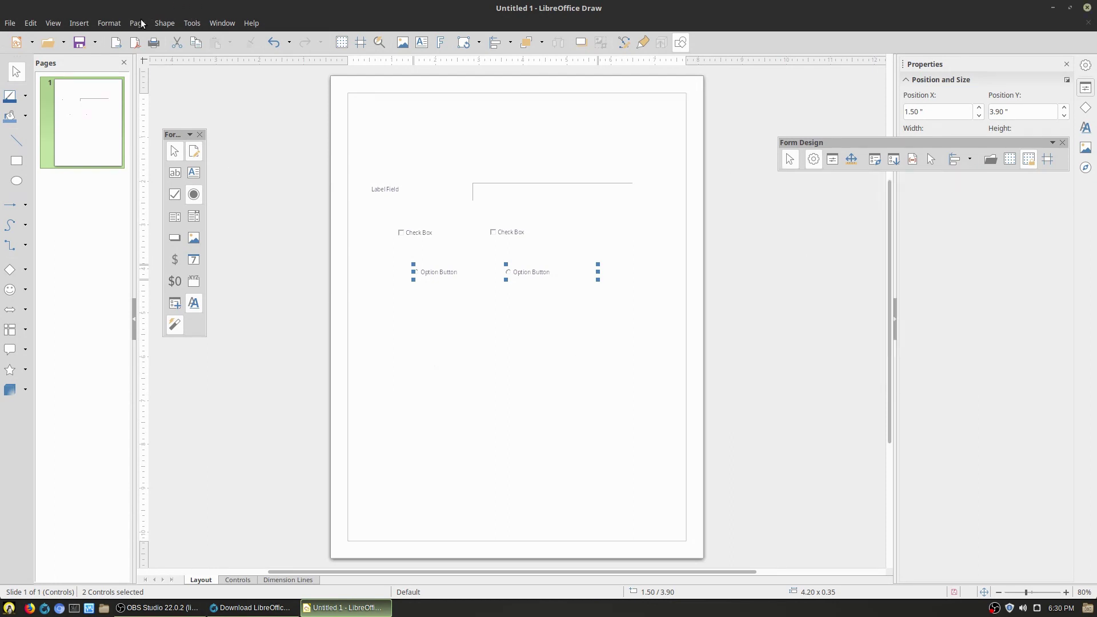
Export the form as a PDF to the Desktop, replacing the existing file, and open the file manager
click(116, 42)
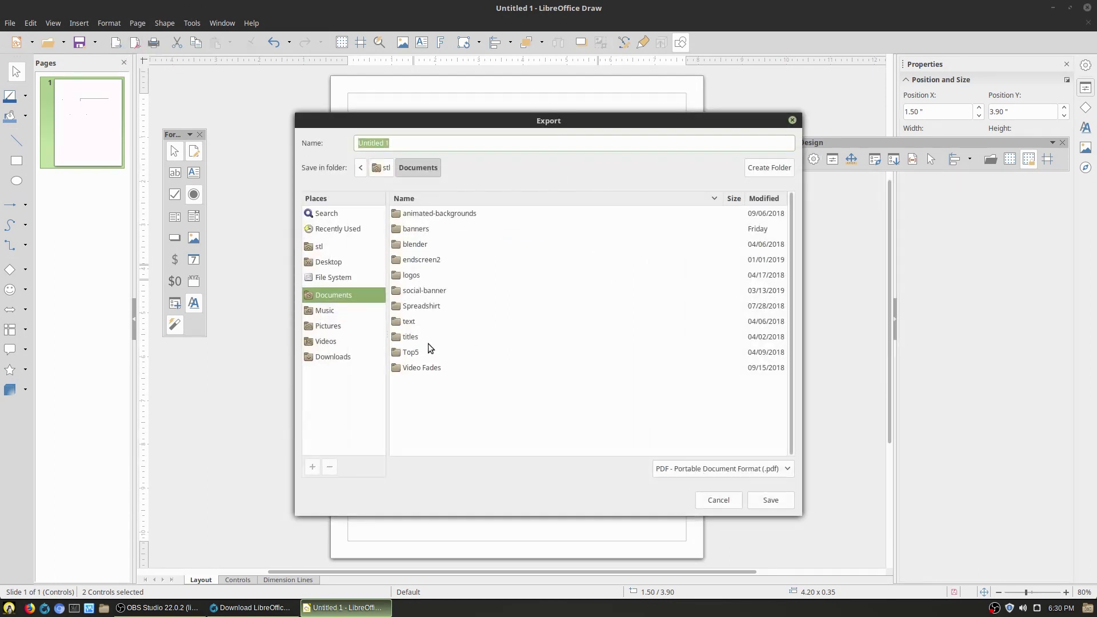
click(323, 258)
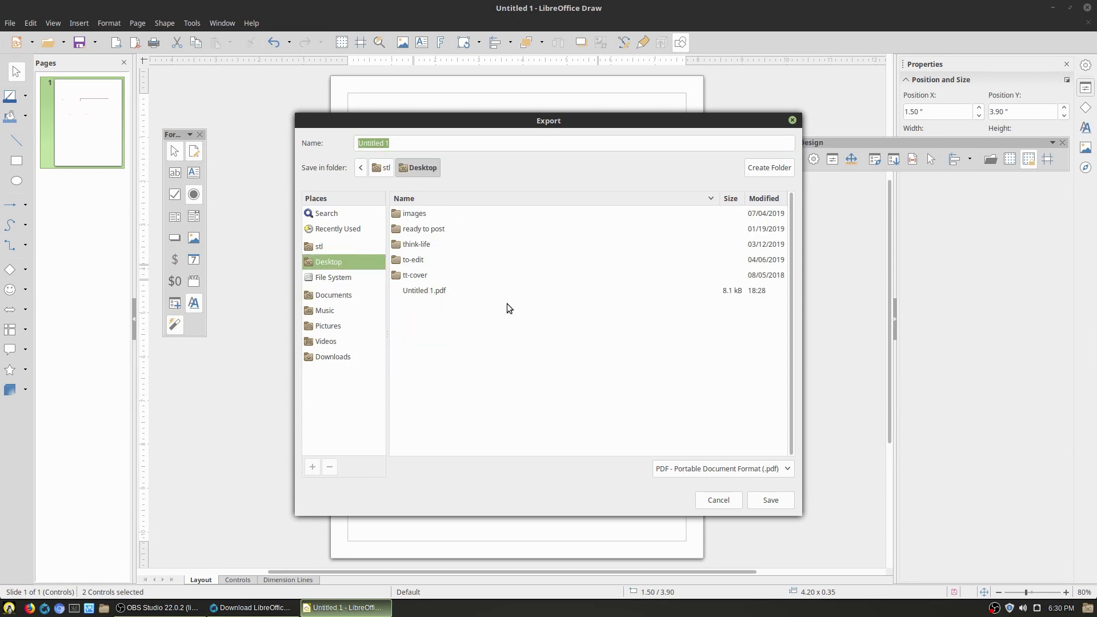
click(769, 498)
click(612, 352)
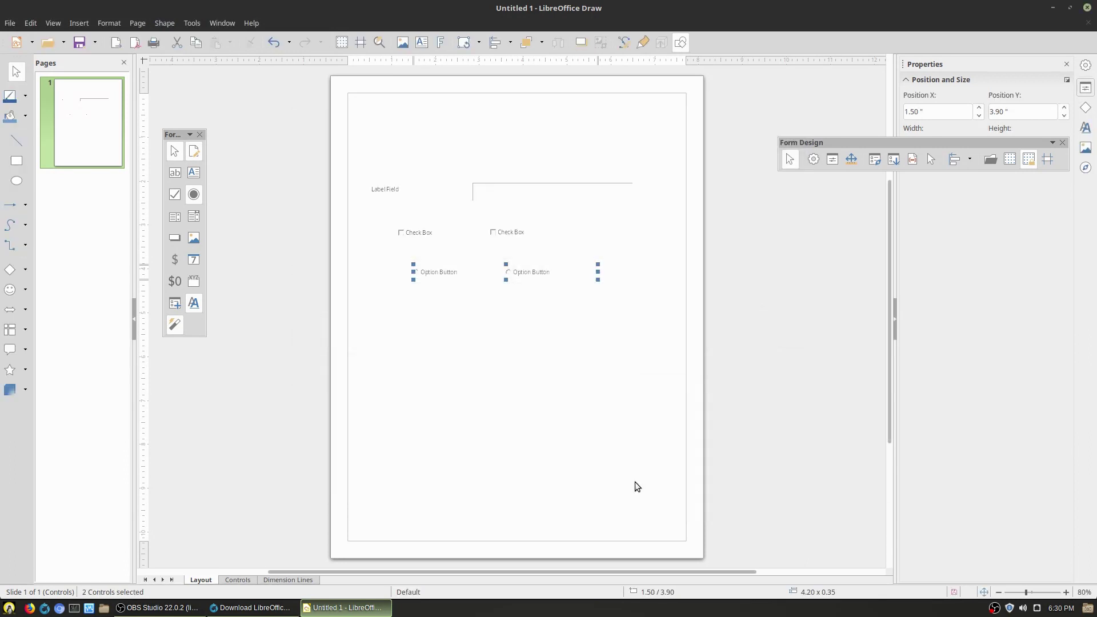
click(103, 607)
Open Untitled 1.pdf, enter 'this data', tick the second check box and choose the first option
double_click(440, 91)
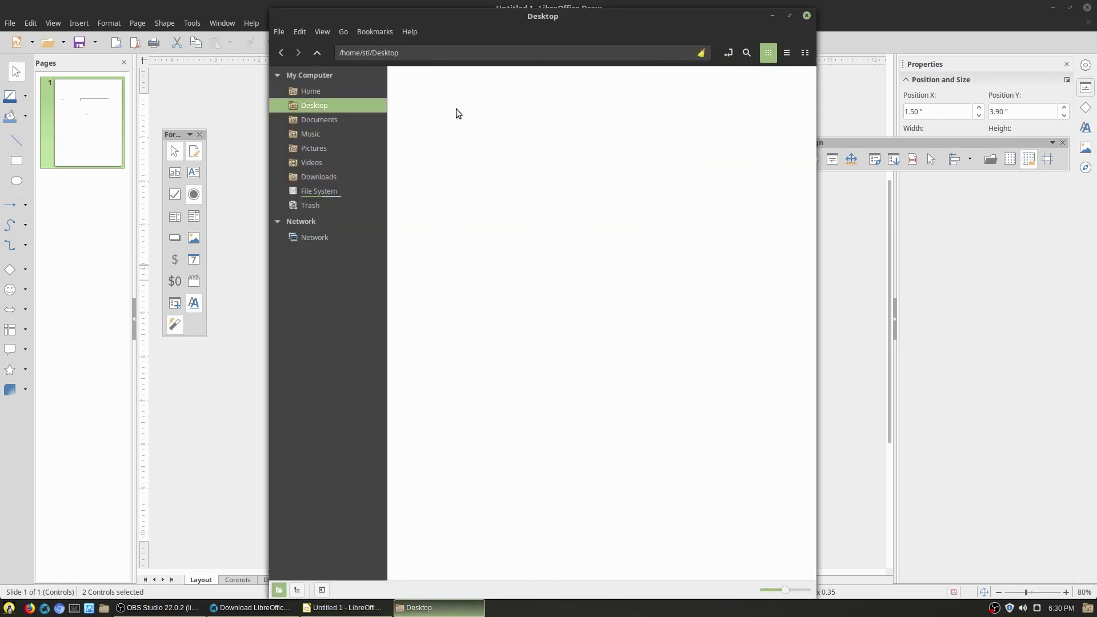
scroll(732, 314, down, 5)
double_click(548, 506)
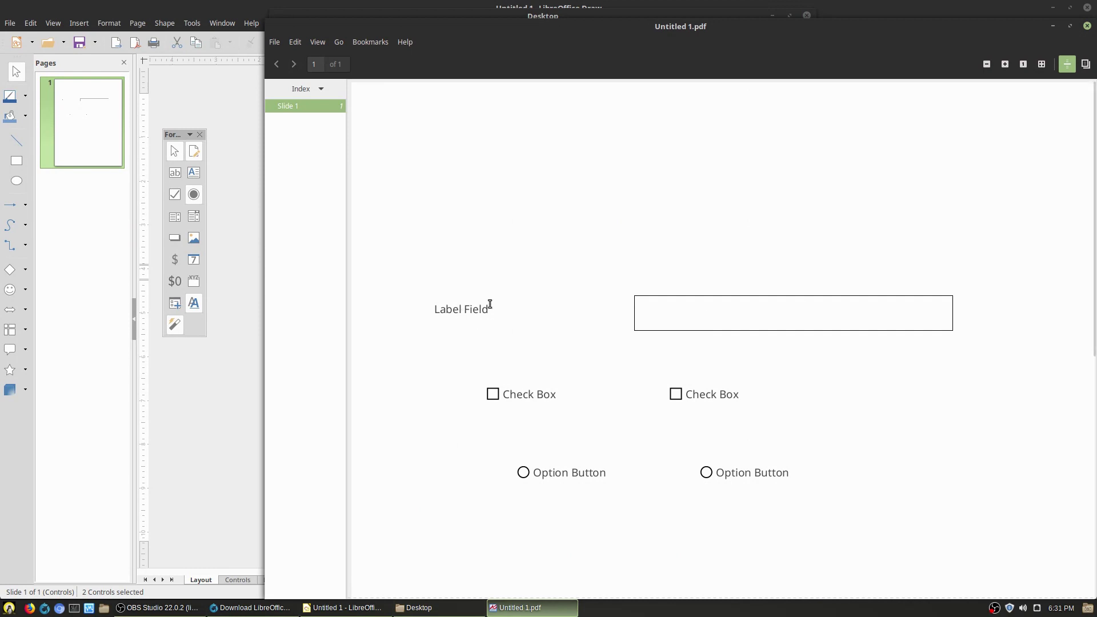
text(this data)
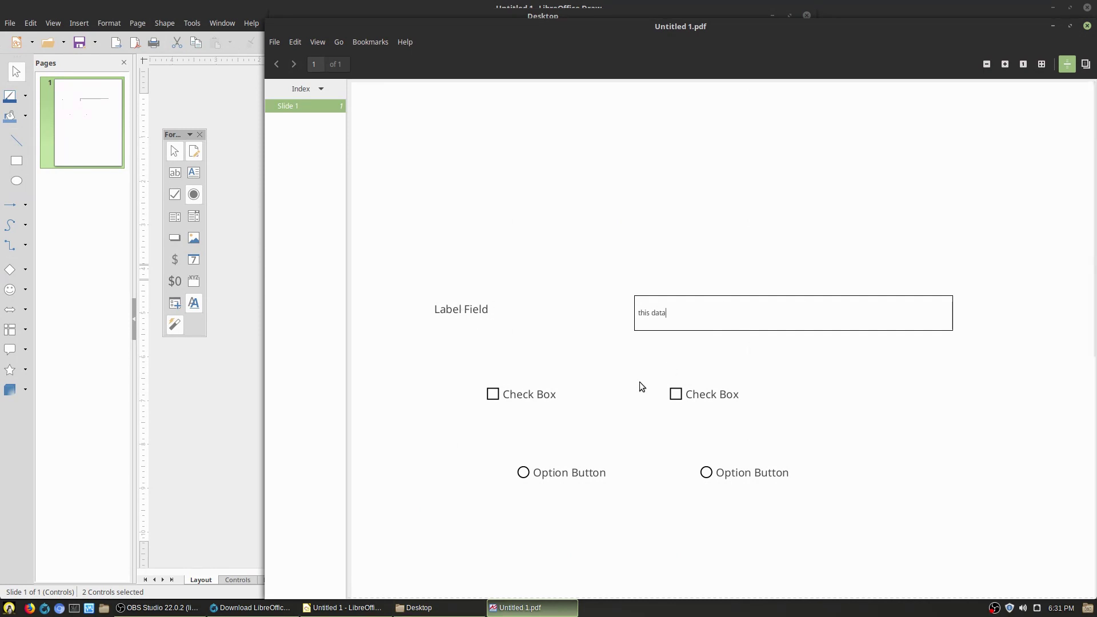
click(677, 394)
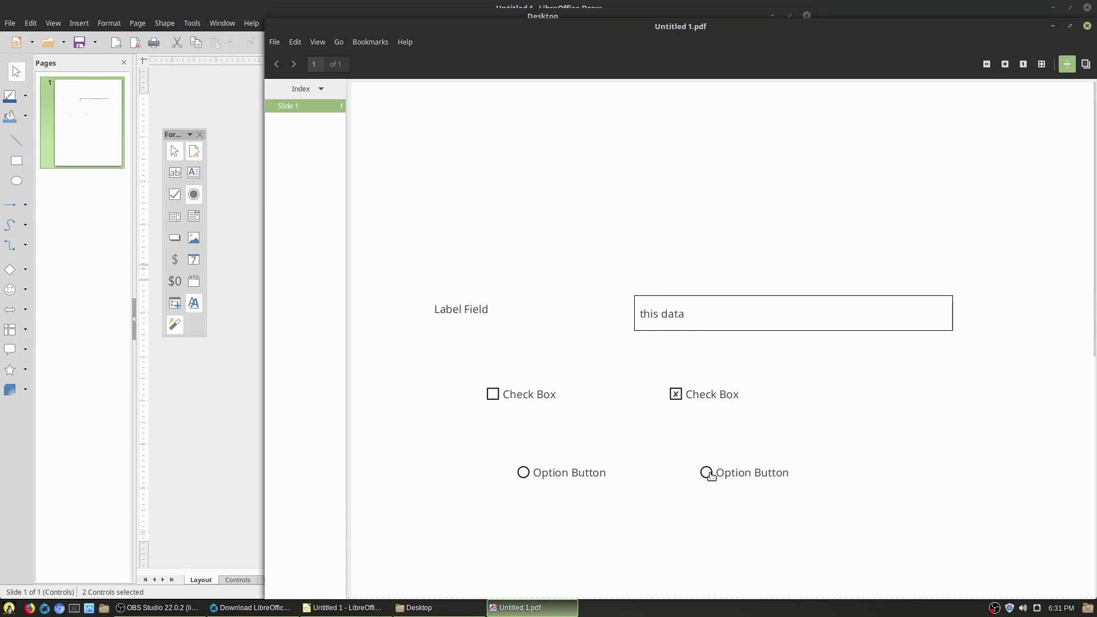
click(524, 473)
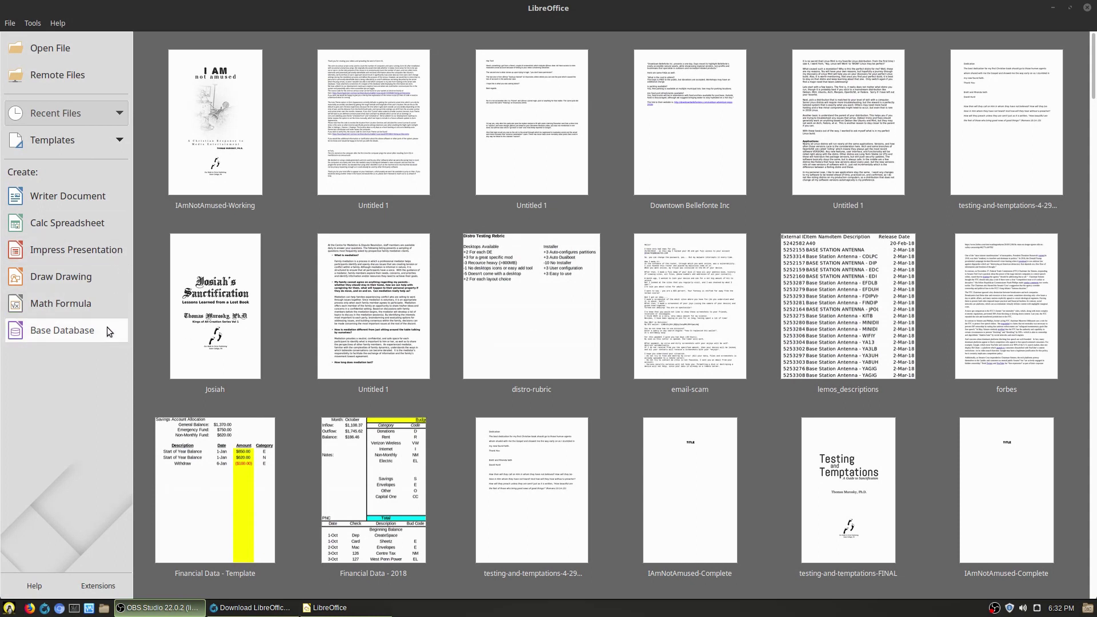
click(13, 21)
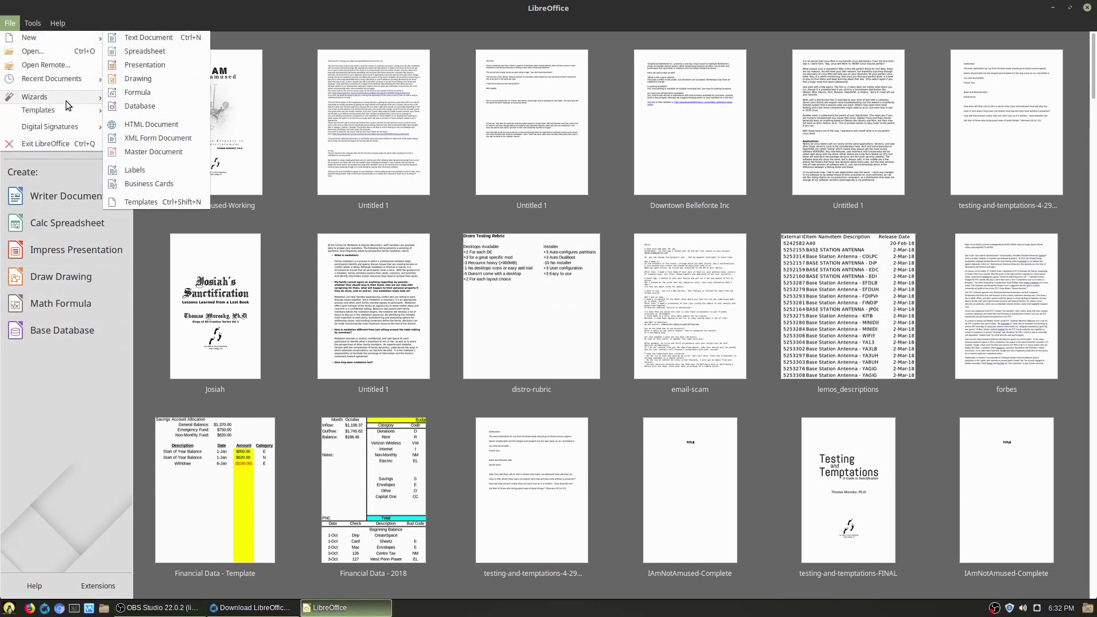
mouse_move(81, 98)
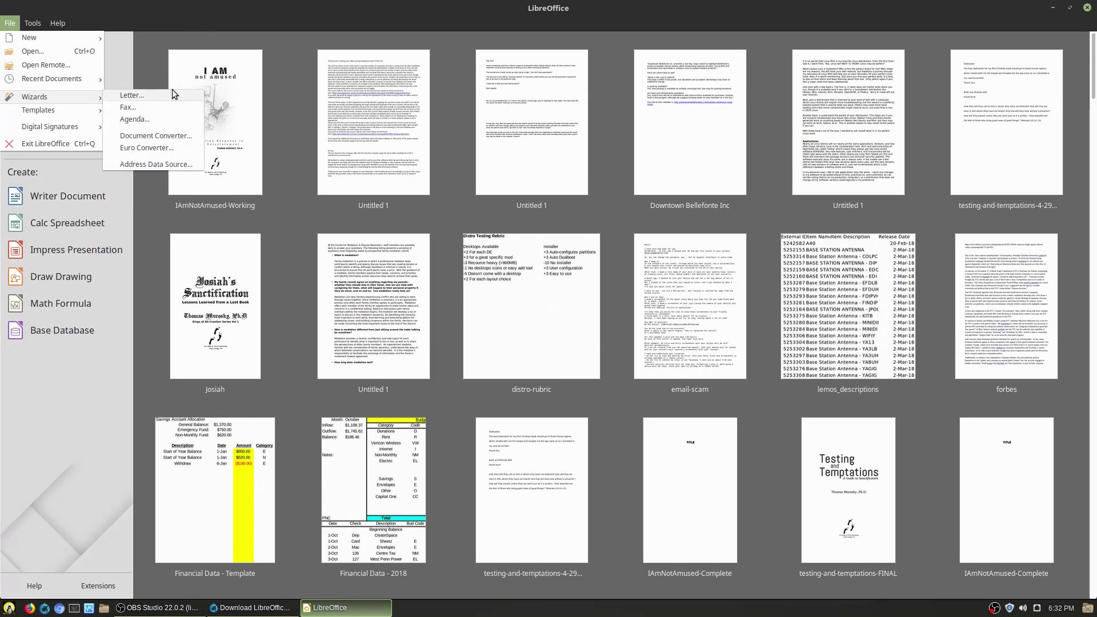
click(170, 164)
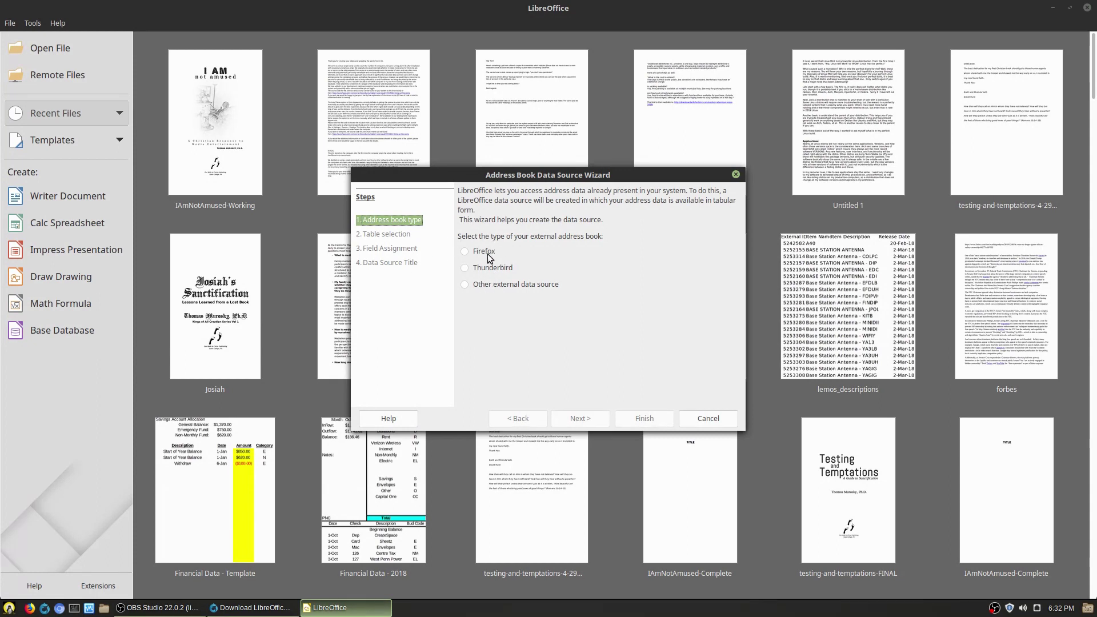
click(507, 287)
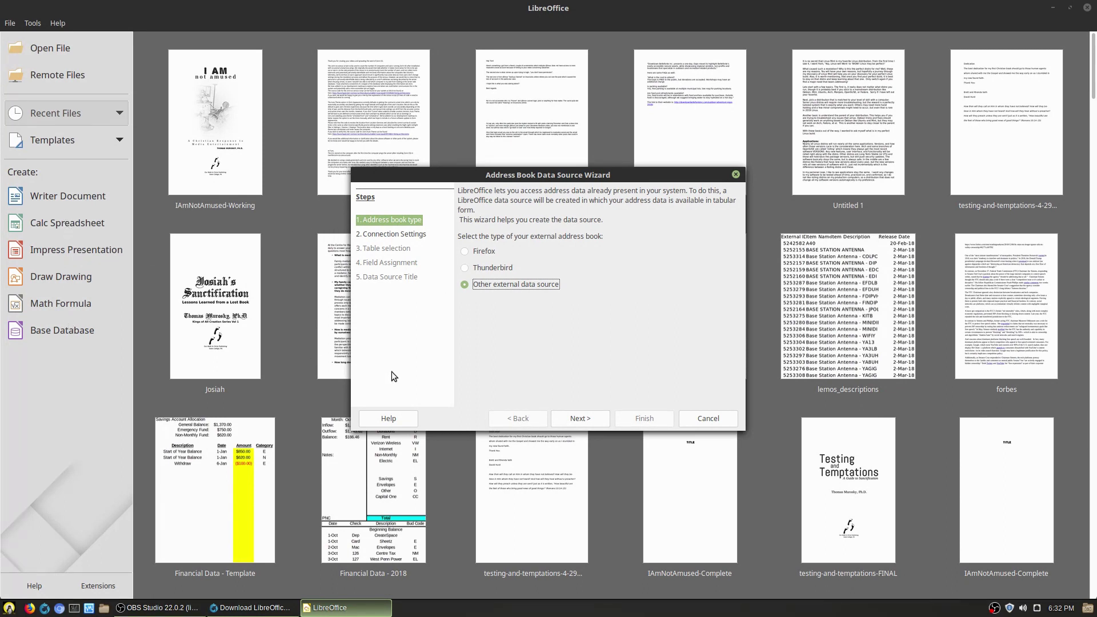
click(723, 421)
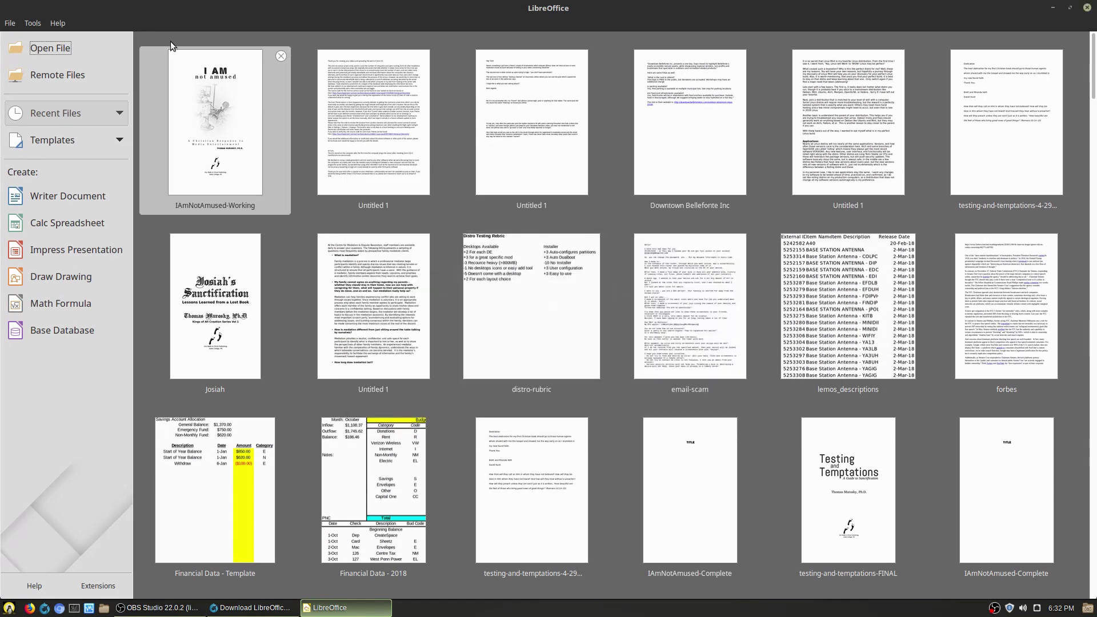
click(9, 24)
mouse_move(34, 37)
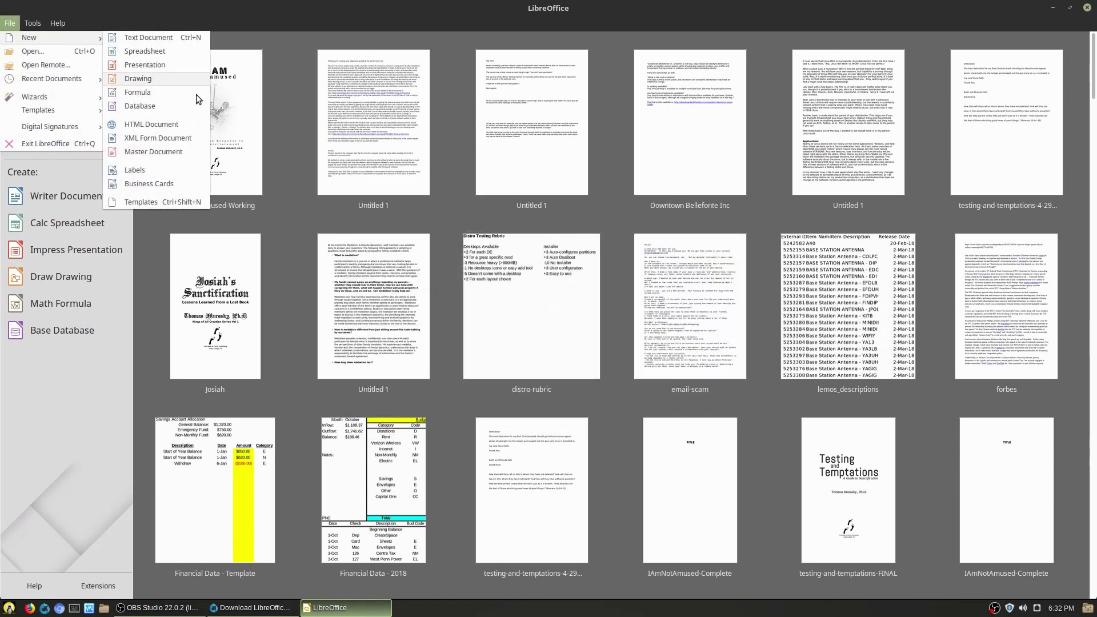
mouse_move(34, 96)
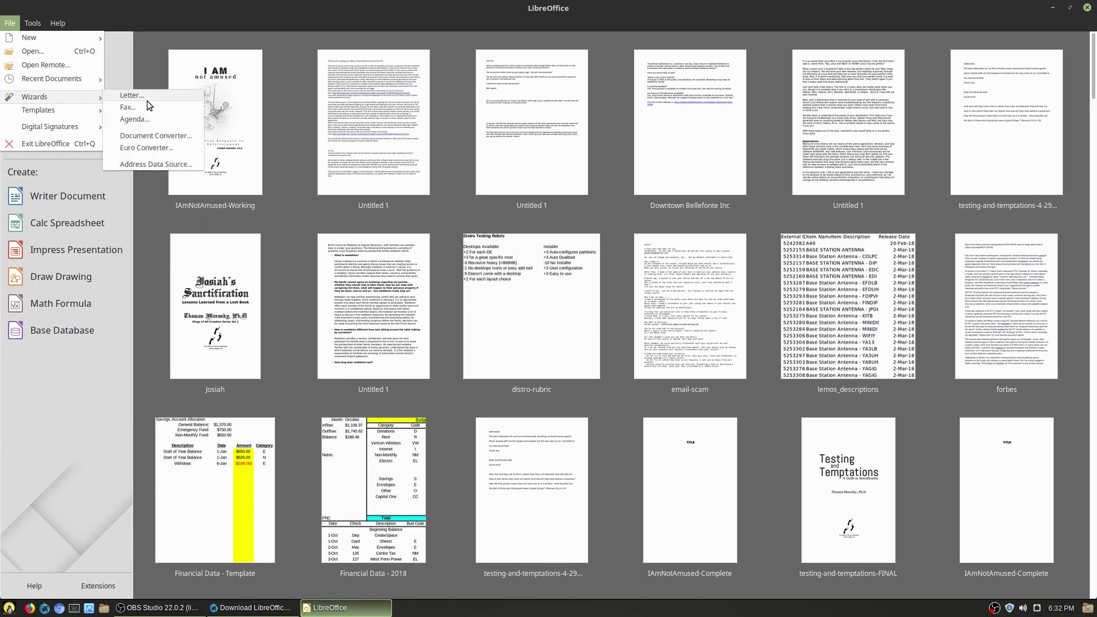
click(146, 95)
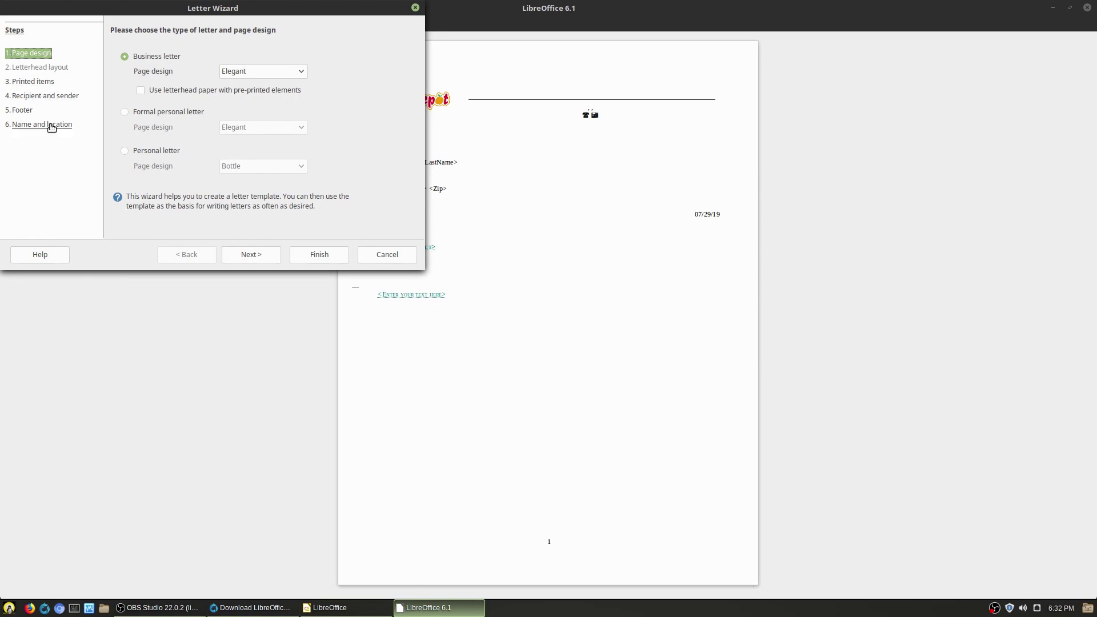
click(379, 256)
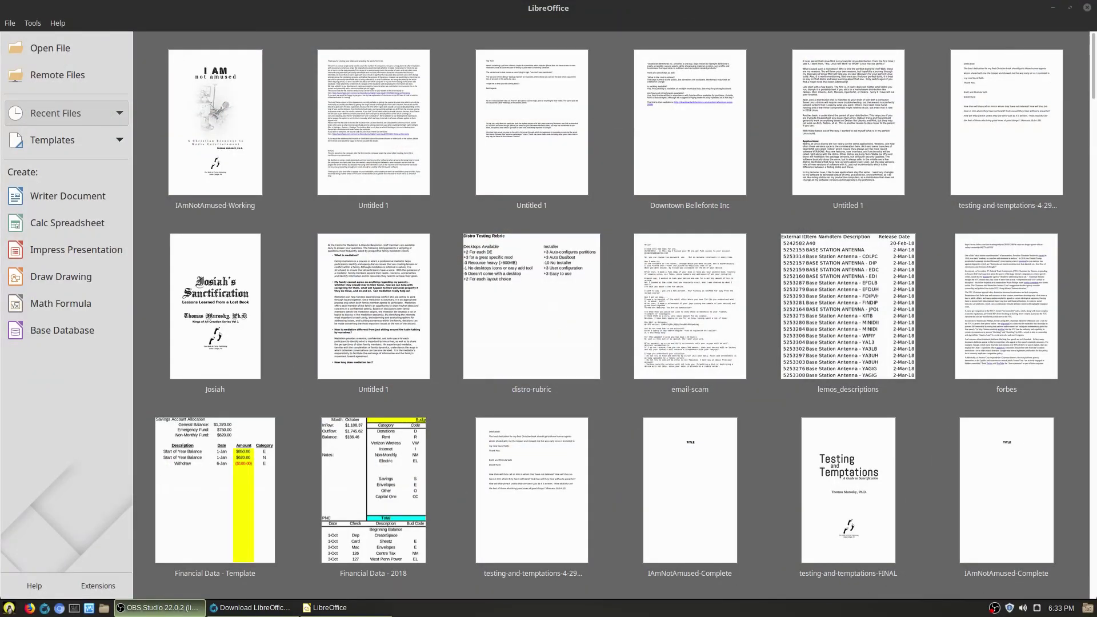
Open IAmNotAmused-Working.odt from the Start Center's recent documents thumbnails
click(231, 141)
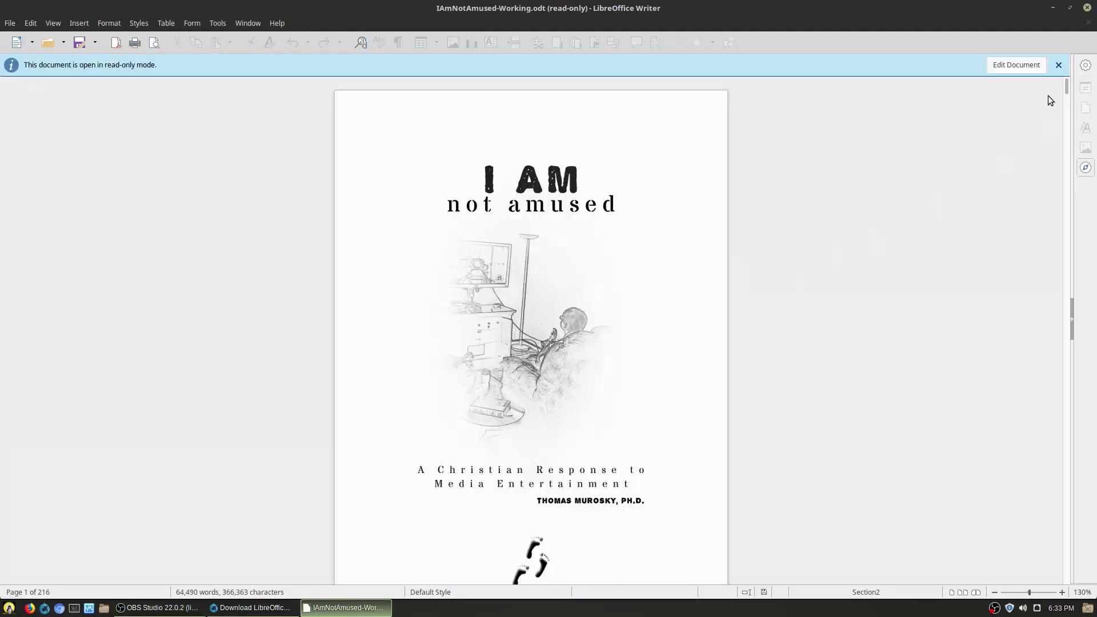
Scroll to the Acknowledgments page and show the book's heading outline in the sidebar Navigator
scroll(653, 331, down, 6)
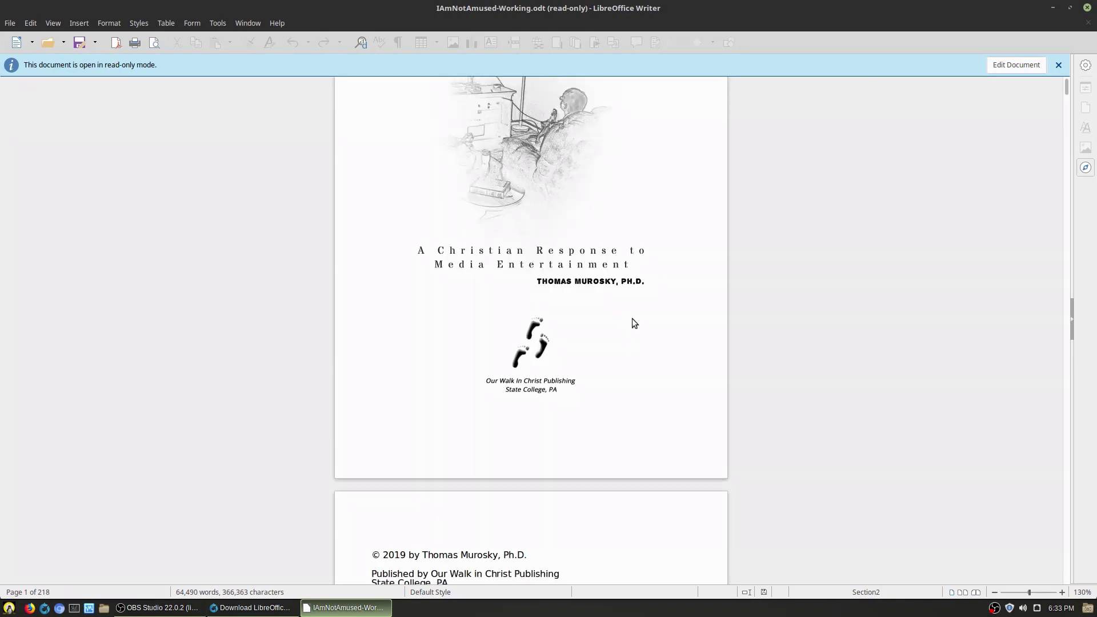
scroll(630, 318, up, 5)
scroll(630, 318, down, 10)
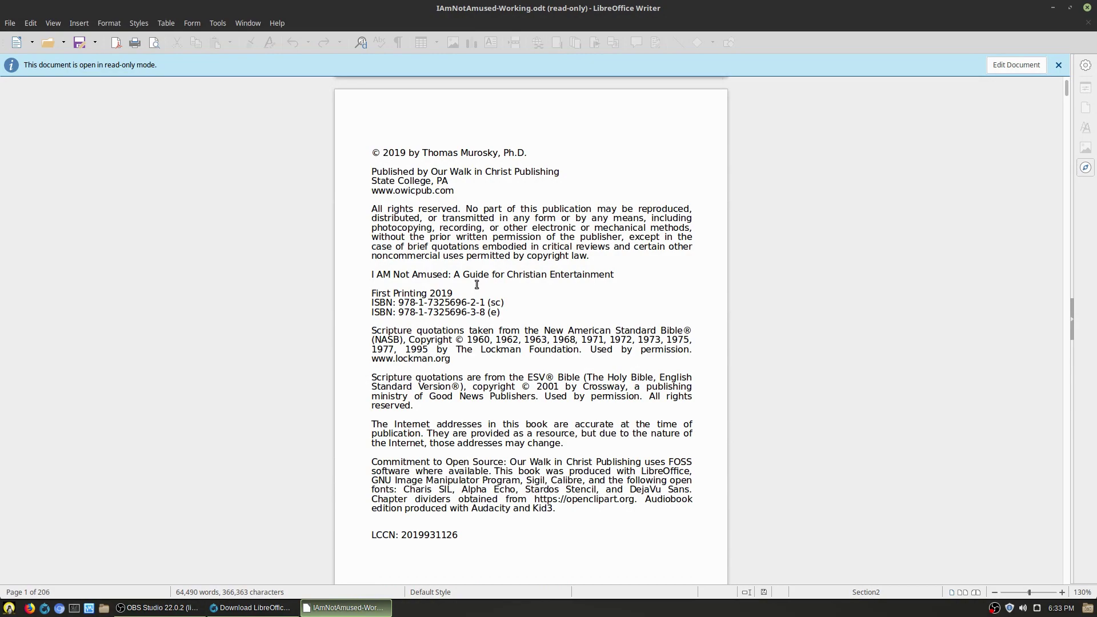
scroll(477, 285, down, 20)
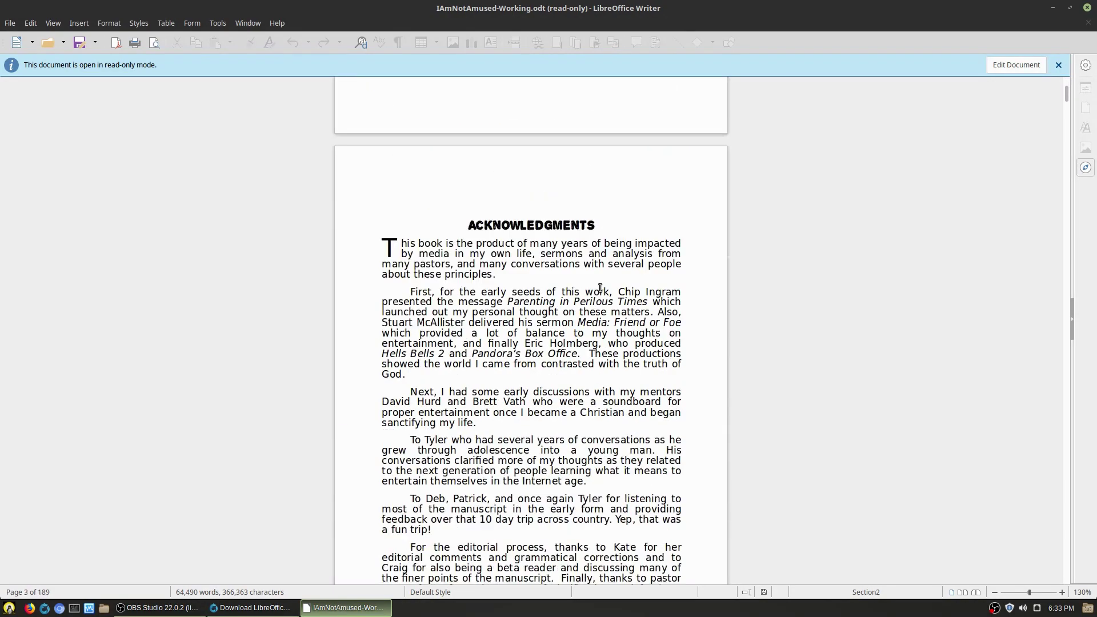
scroll(600, 288, down, 3)
click(1086, 167)
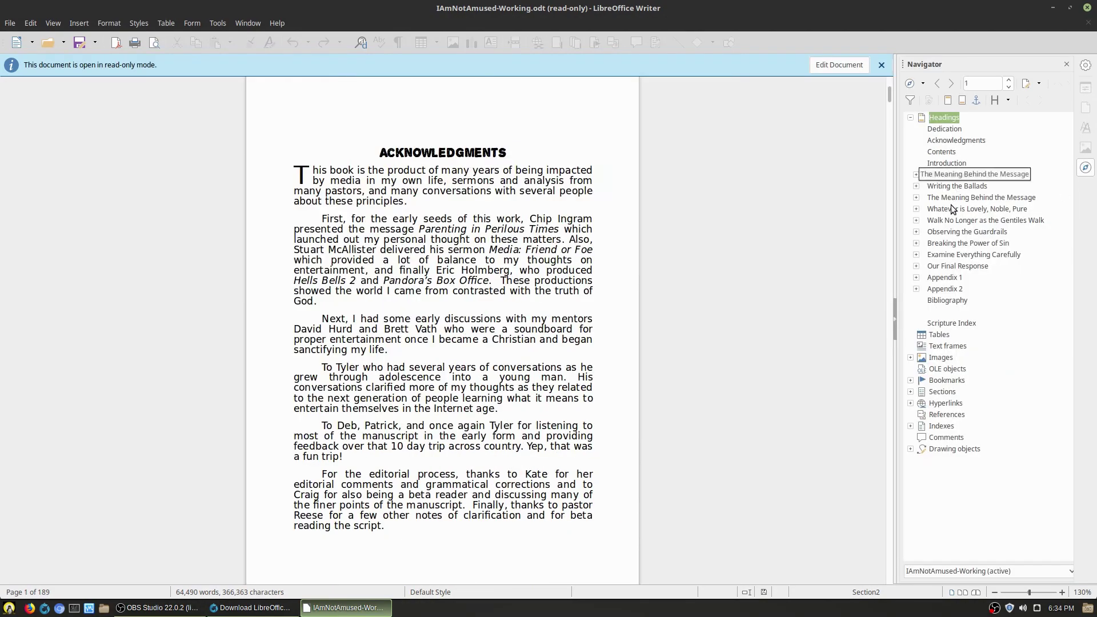
Use the Navigator to reach 'Crazy Clowns and the FBI' under The Meaning Behind the Message, page 57
double_click(965, 197)
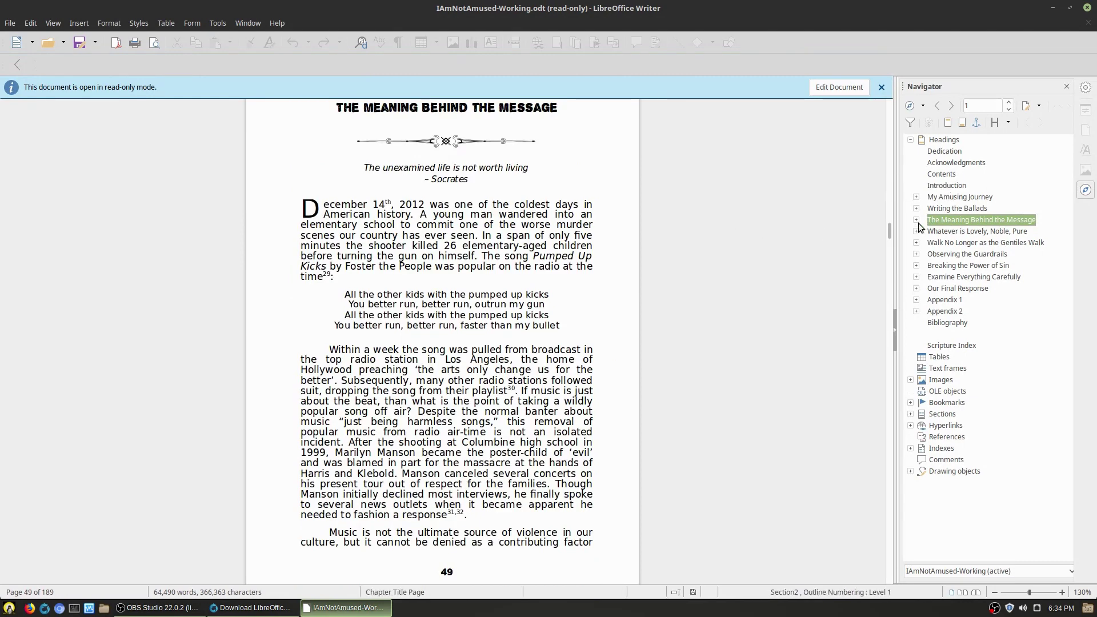
click(916, 219)
double_click(966, 231)
click(963, 256)
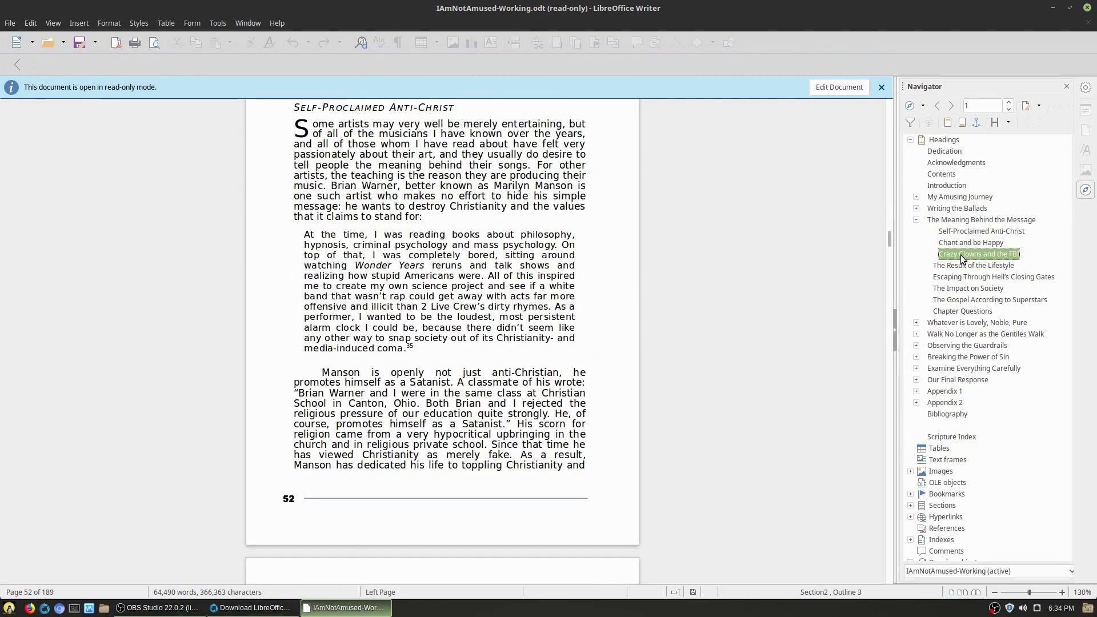
double_click(962, 256)
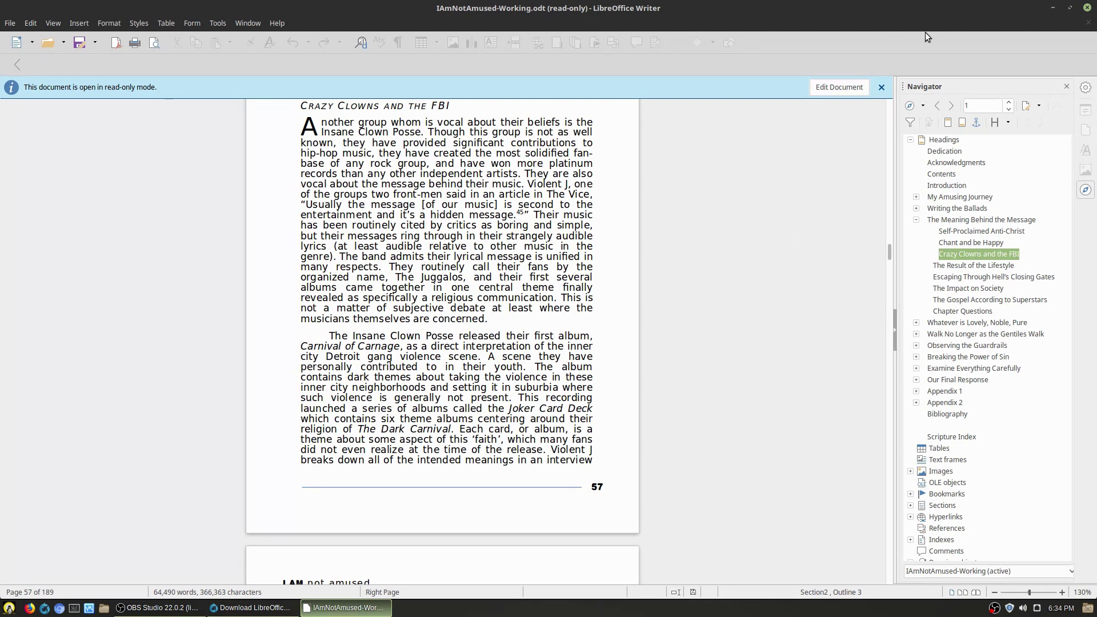
click(839, 87)
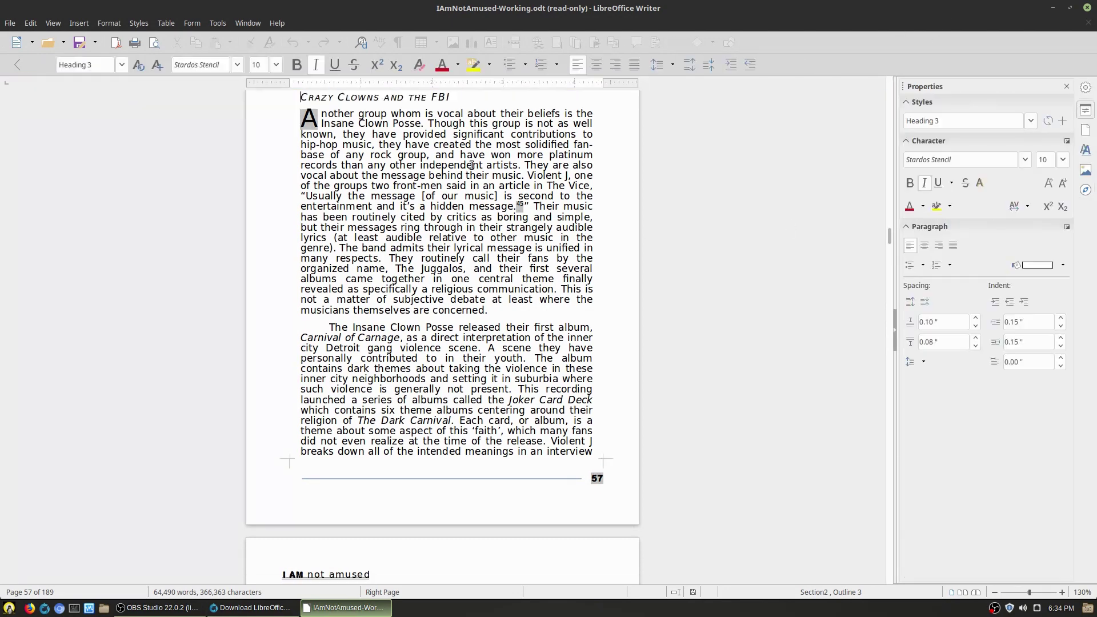
click(1087, 149)
scroll(1003, 242, up, 3)
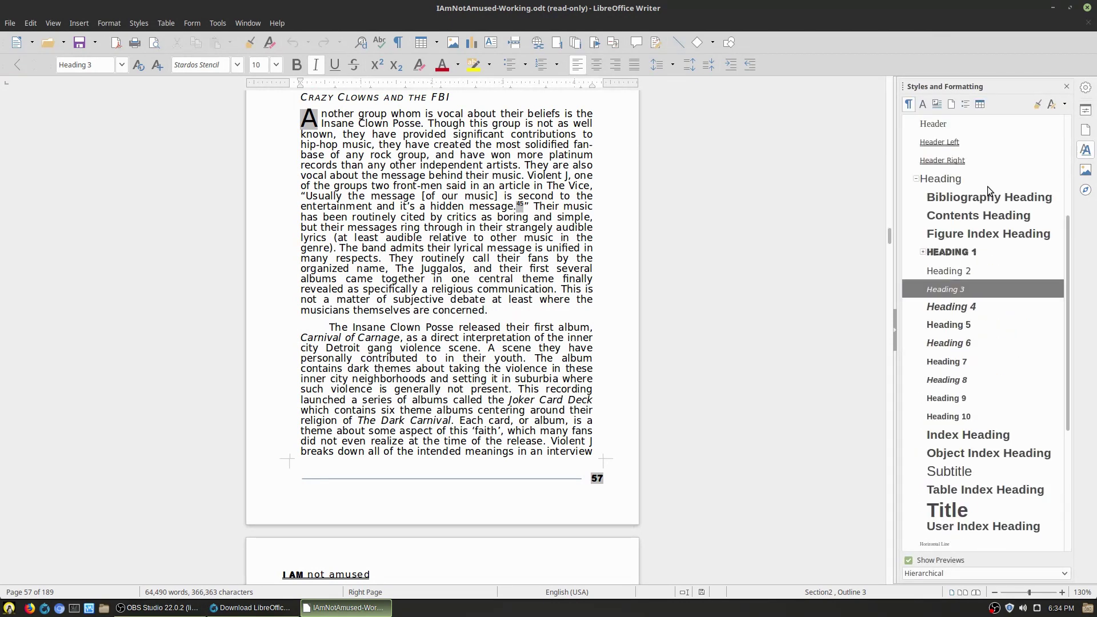
click(955, 256)
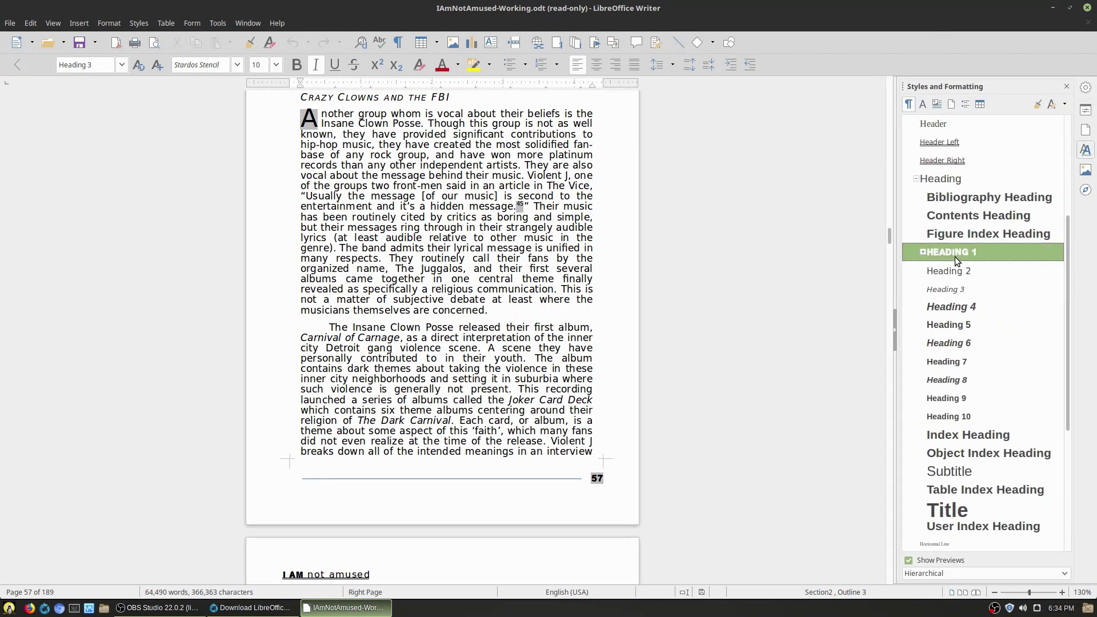
click(956, 272)
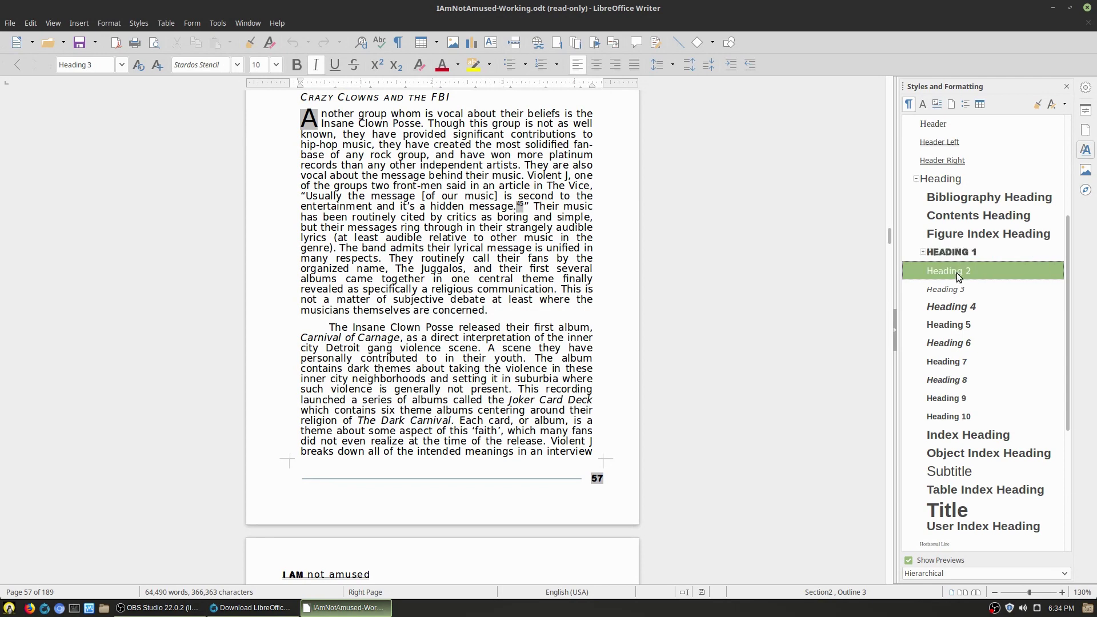
click(951, 312)
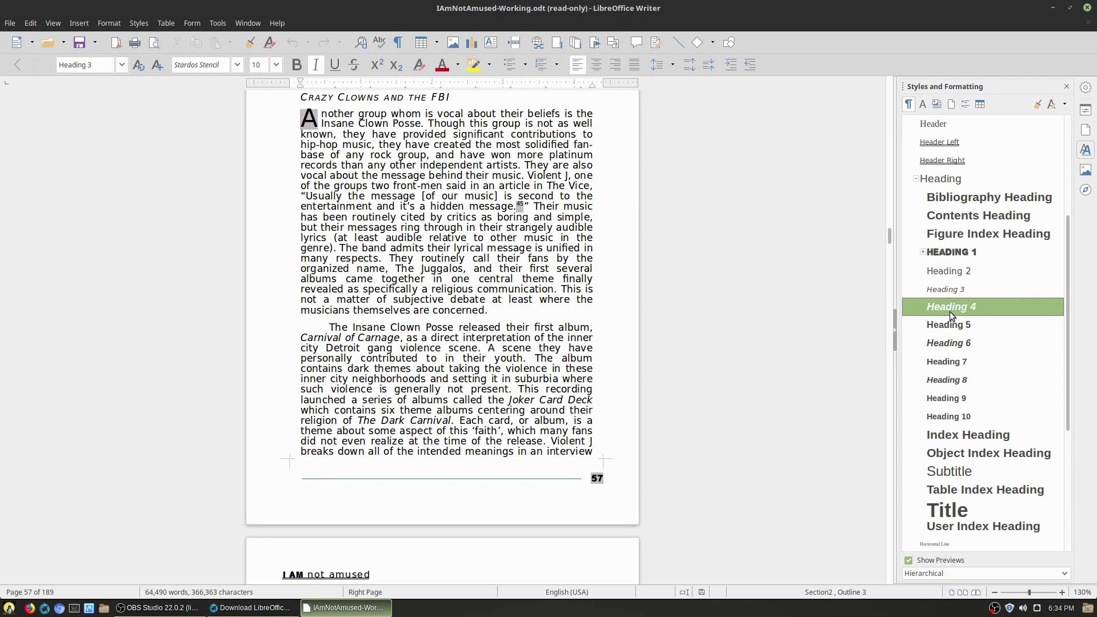
click(1004, 346)
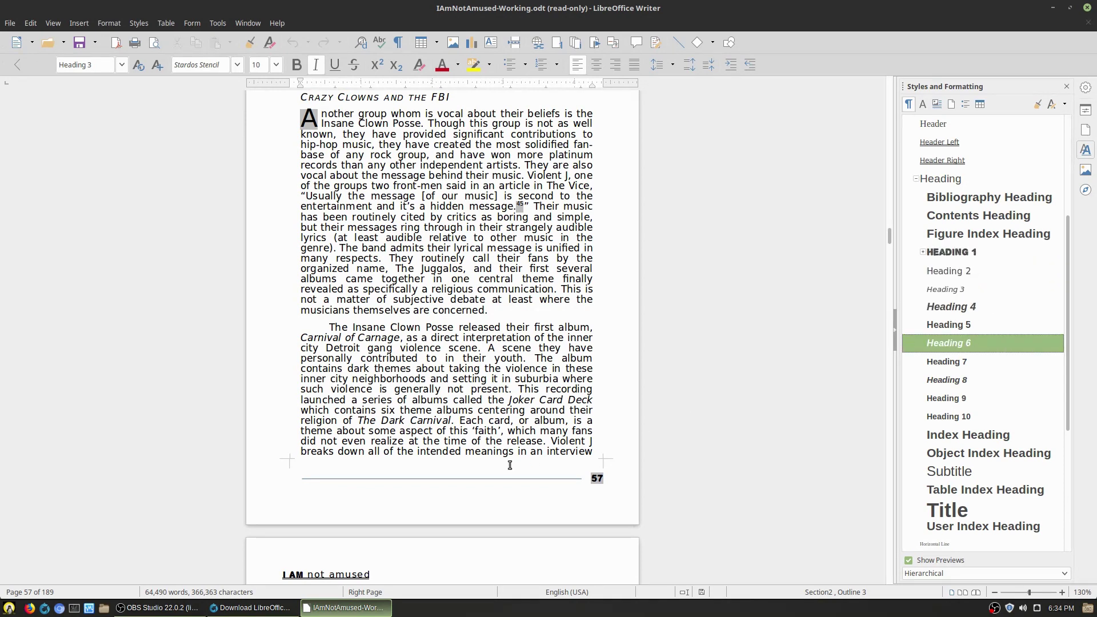
scroll(510, 465, down, 5)
Scroll past page 57 and select the chapter title in the right-page running header
scroll(374, 304, down, 5)
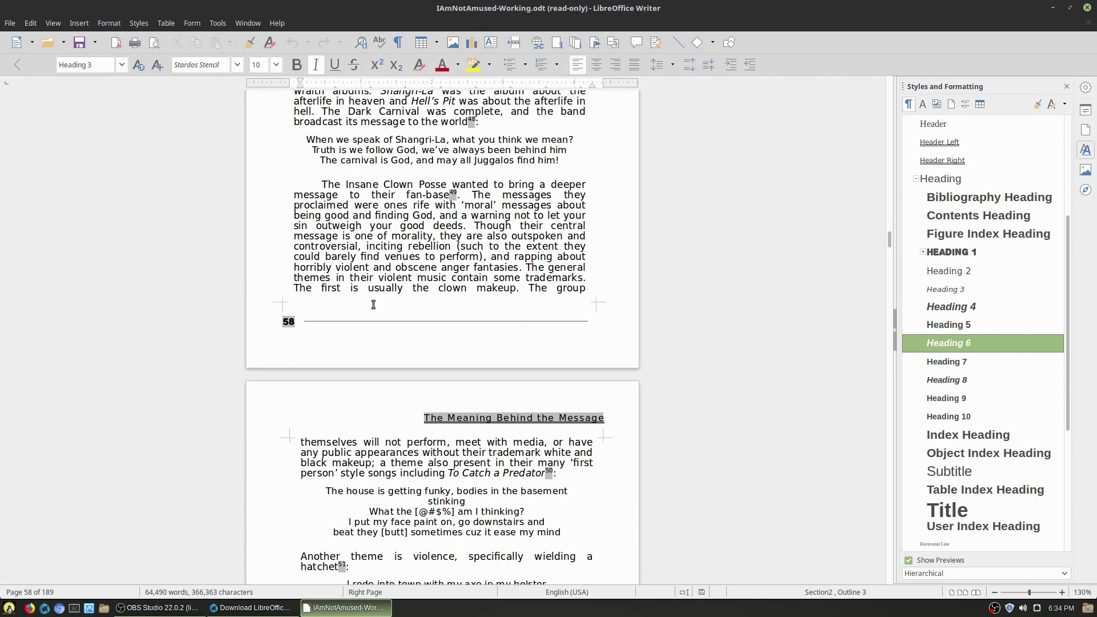
scroll(390, 295, down, 3)
scroll(565, 137, up, 5)
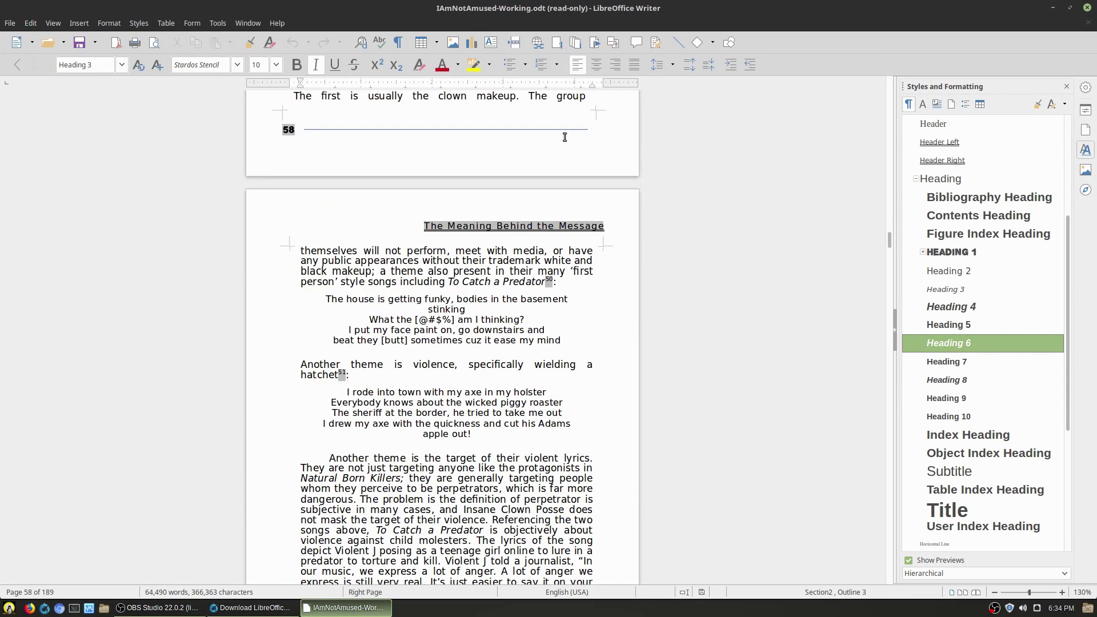
triple_click(540, 227)
Scroll through pages 57–61 comparing alternating headers, then drag the scrollbar to the final page, 189
scroll(519, 240, up, 12)
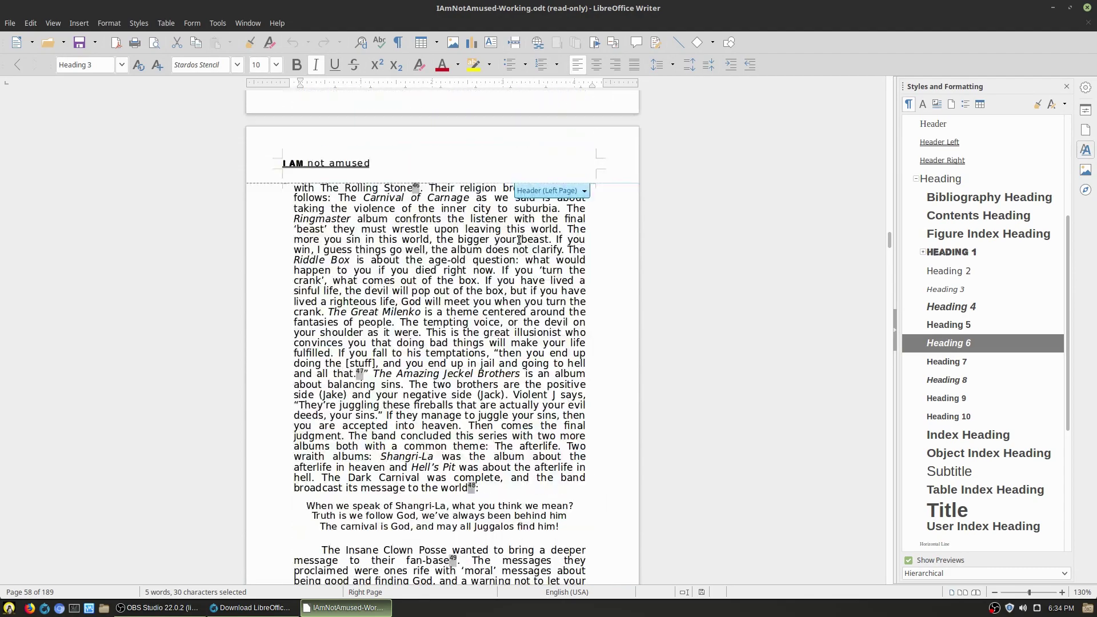
scroll(519, 240, up, 8)
scroll(395, 463, down, 4)
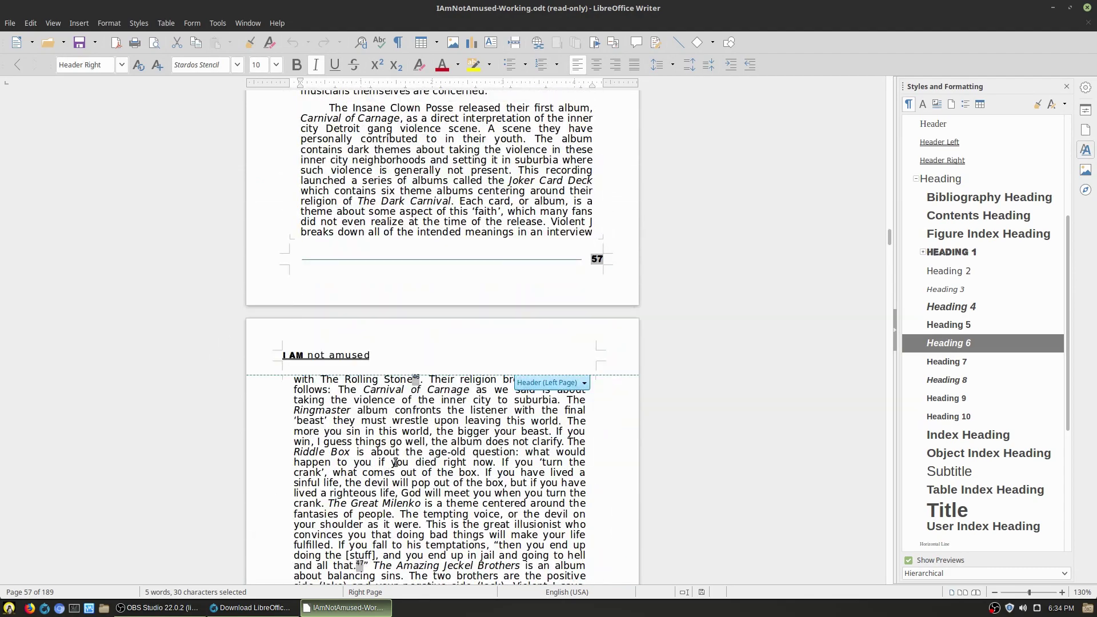
scroll(394, 463, down, 3)
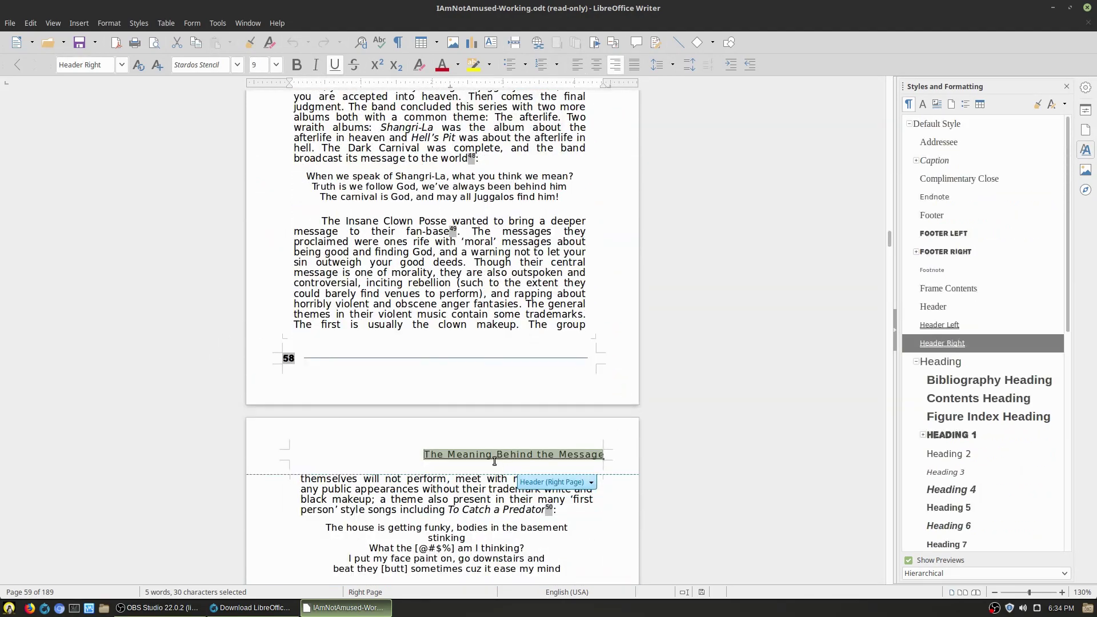
scroll(534, 445, down, 6)
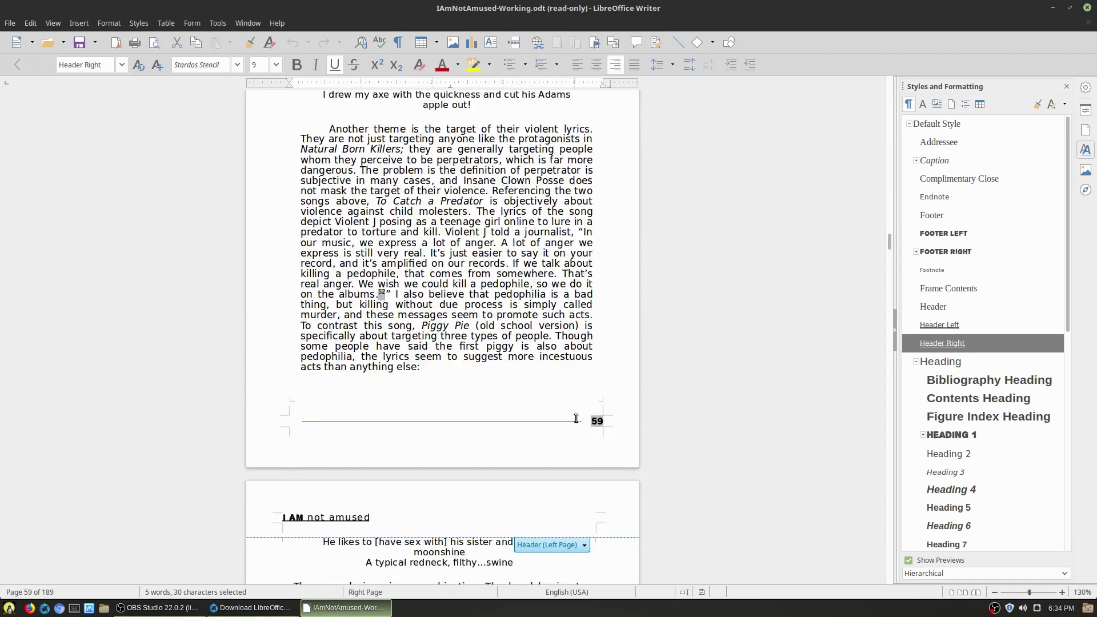
scroll(576, 419, up, 1)
scroll(535, 410, down, 4)
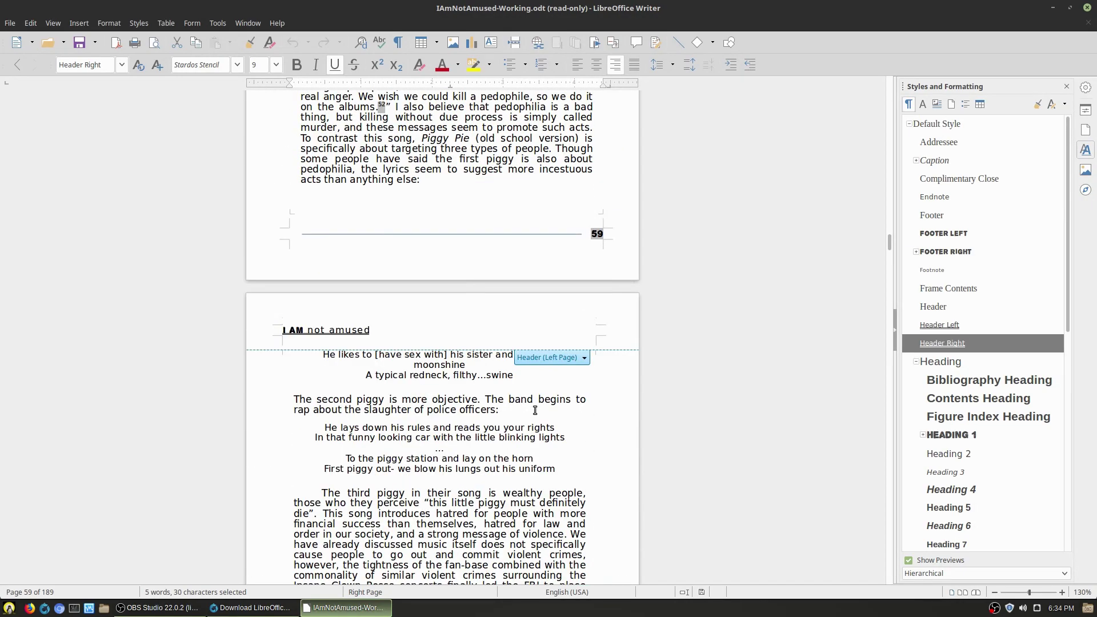
scroll(535, 410, down, 2)
scroll(516, 392, down, 12)
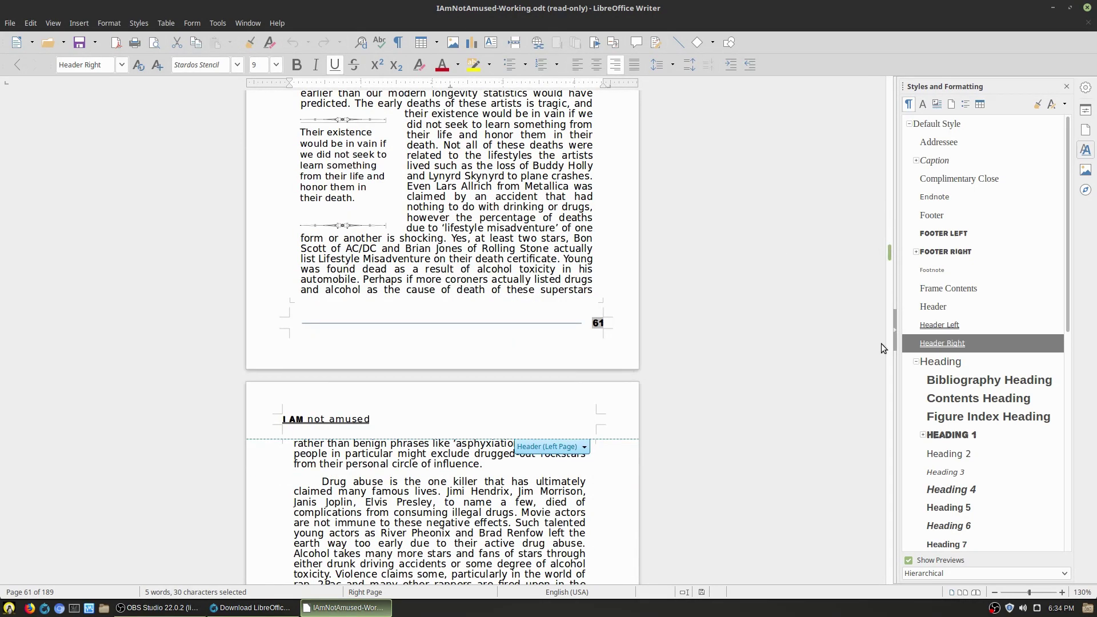
drag(881, 344, 862, 572)
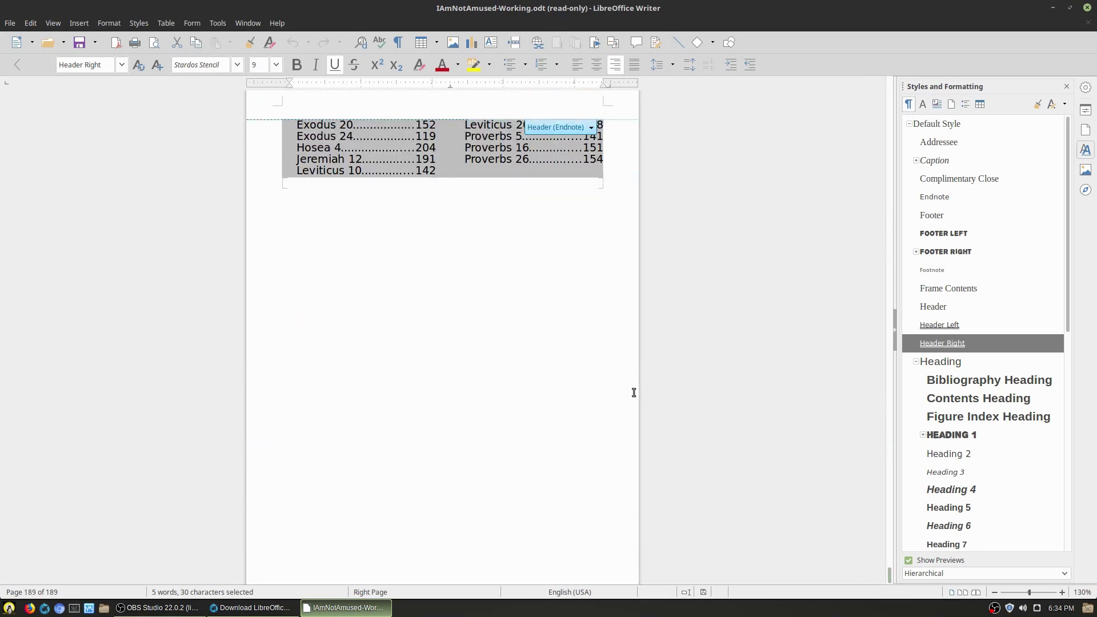
Scroll up from page 189 through the Scripture Index, Bibliography and Appendices to page 173
scroll(633, 393, up, 4)
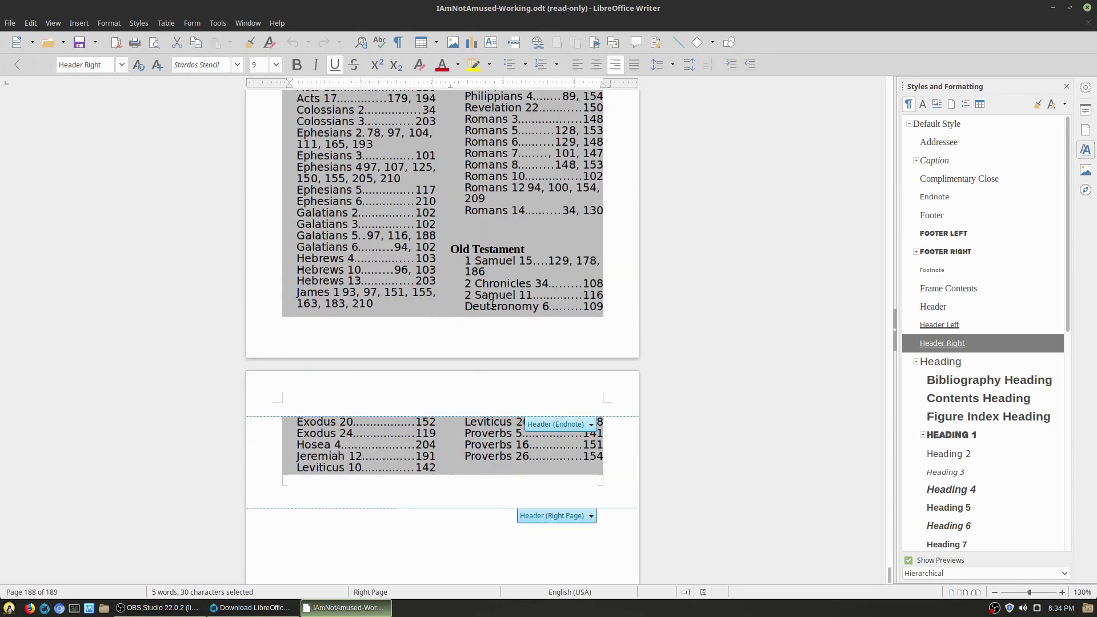
scroll(492, 304, up, 3)
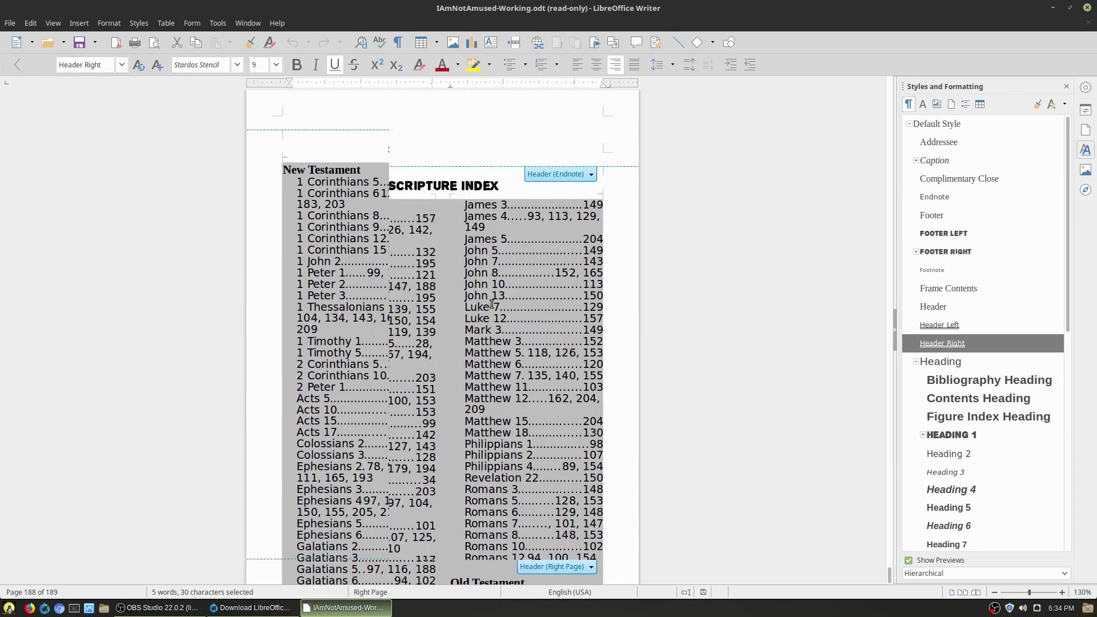
scroll(491, 304, up, 6)
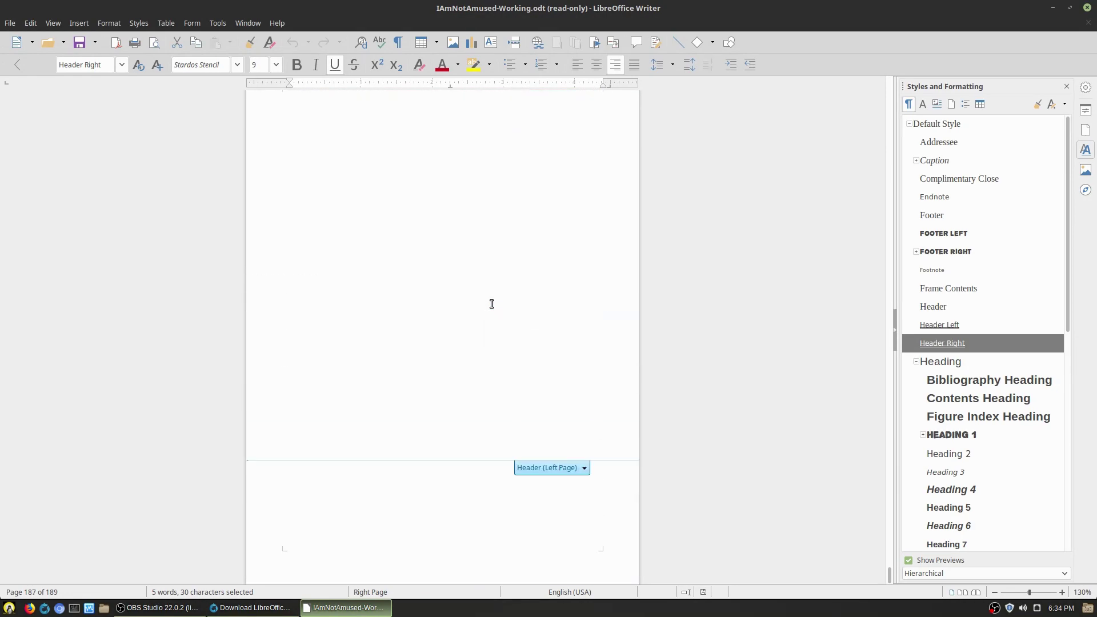
scroll(491, 304, up, 10)
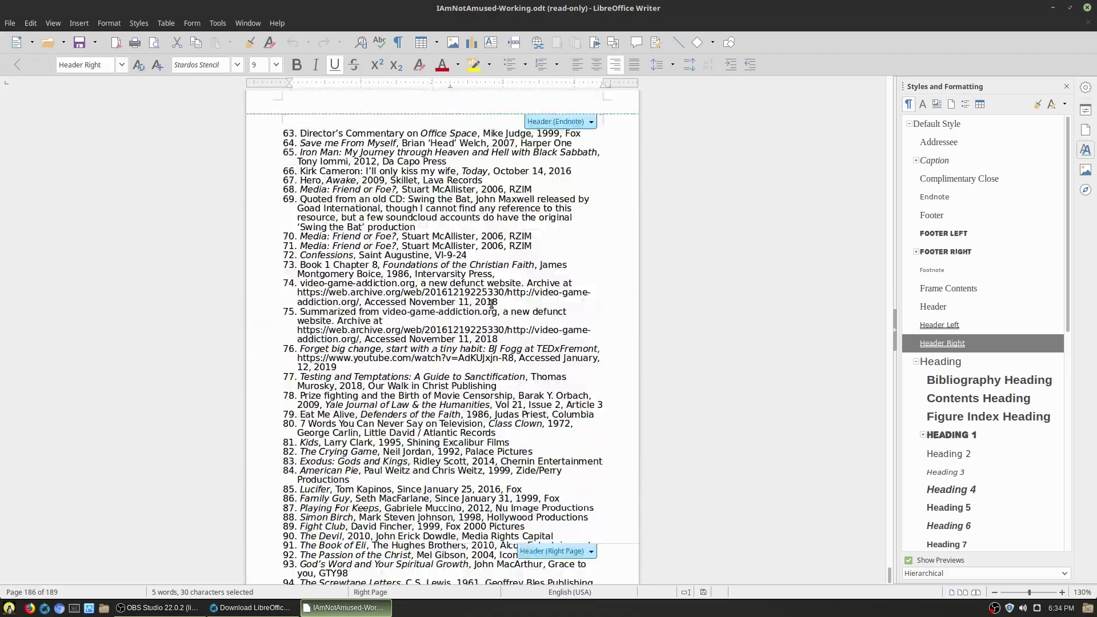
scroll(491, 304, up, 5)
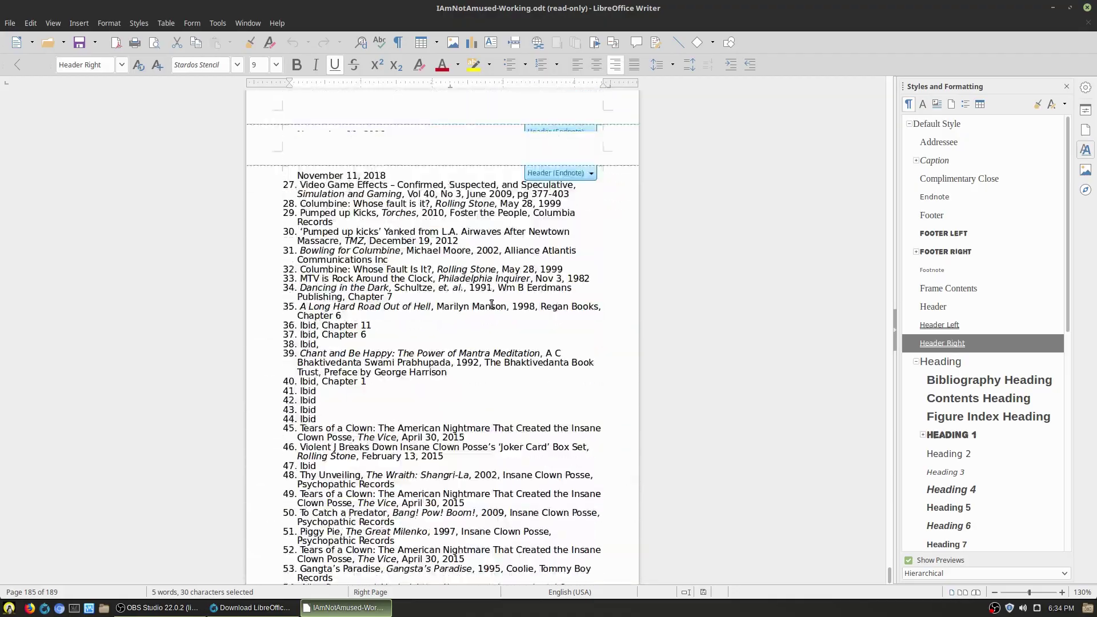
scroll(491, 304, up, 8)
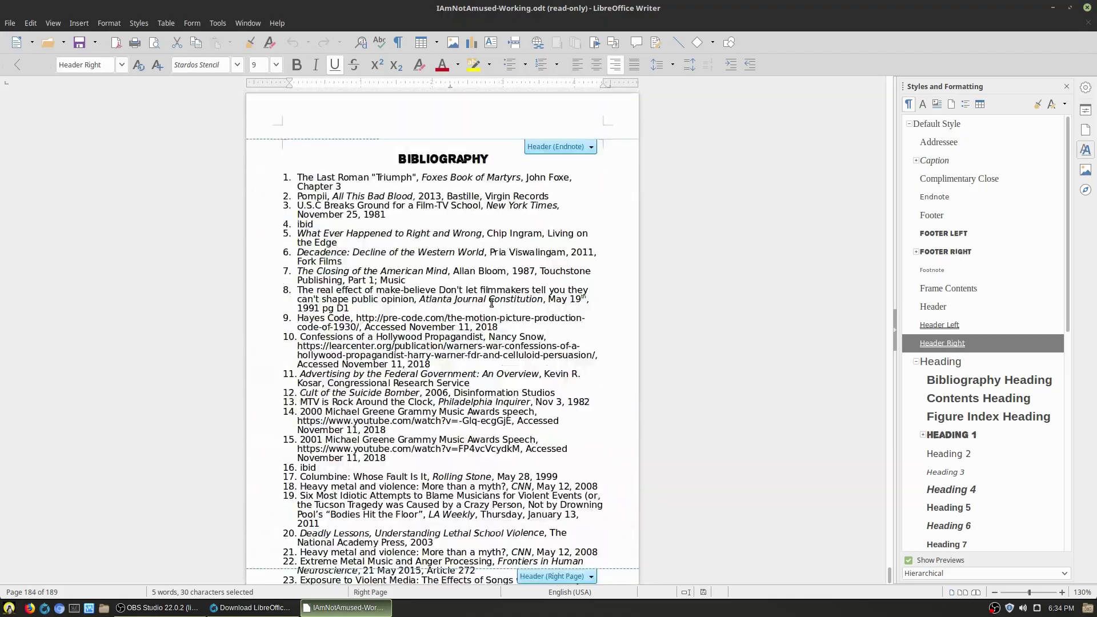
scroll(492, 304, up, 6)
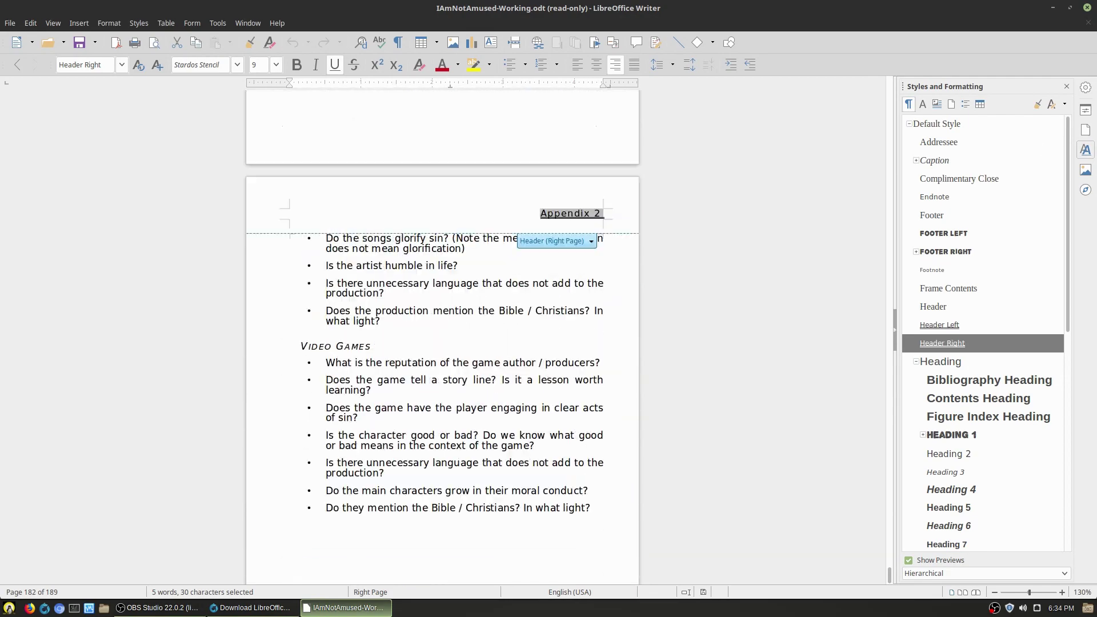
scroll(442, 337, up, 5)
scroll(894, 575, up, 15)
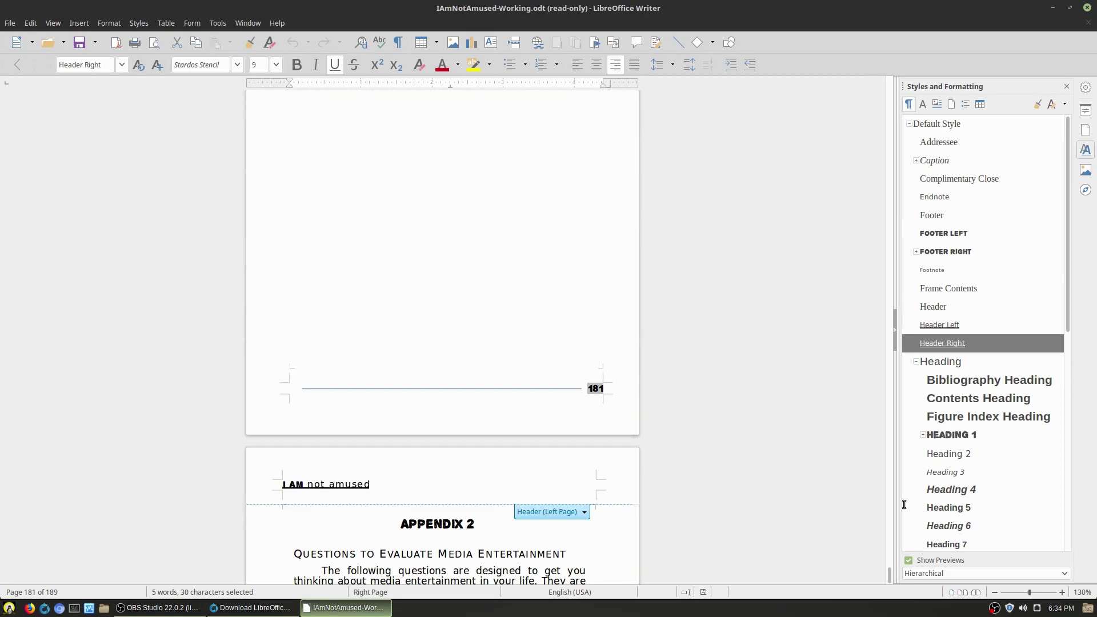
scroll(836, 79, up, 16)
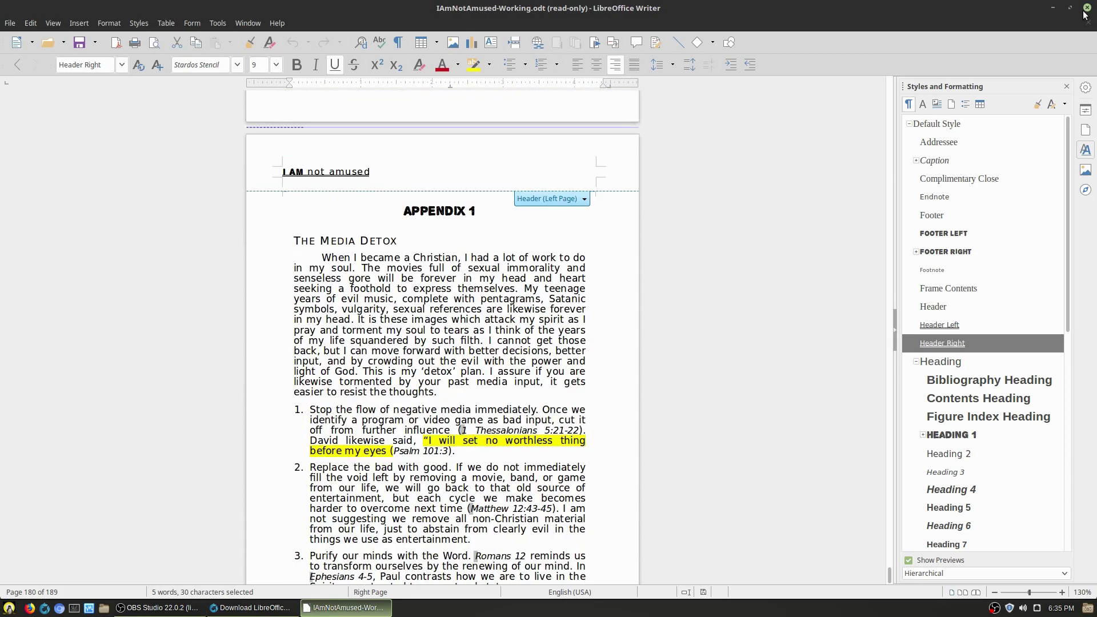
scroll(734, 374, up, 3)
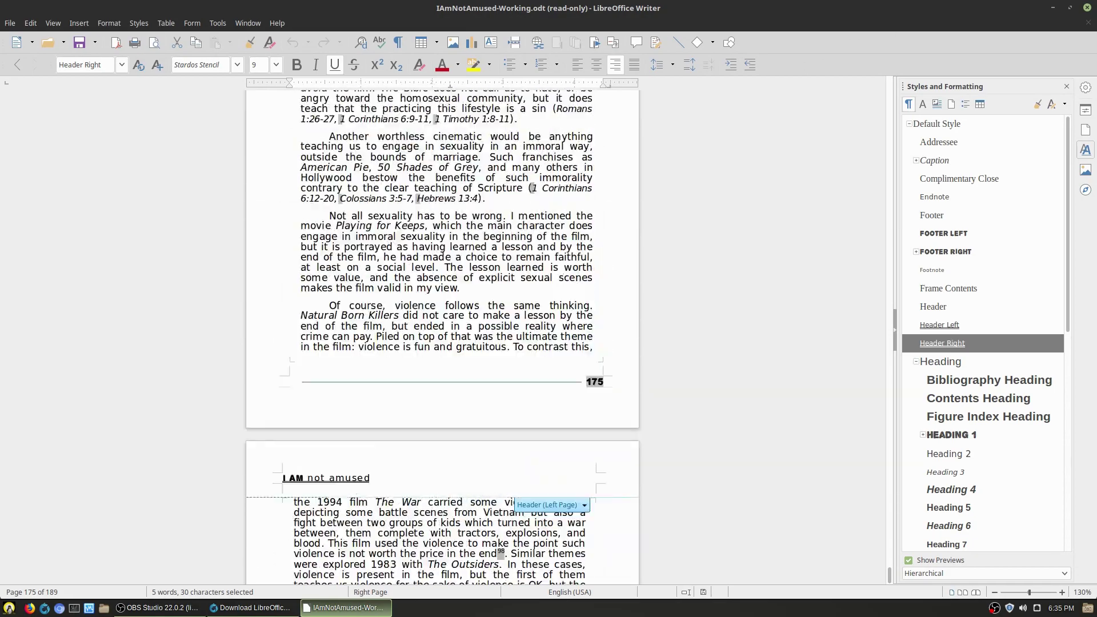
scroll(635, 432, up, 12)
scroll(636, 343, down, 6)
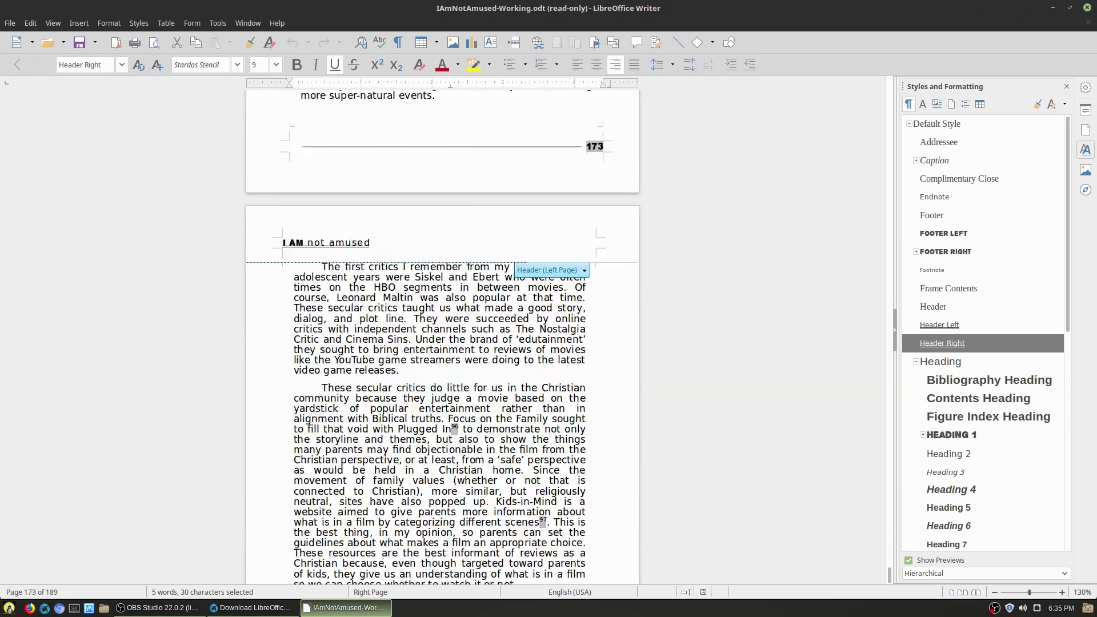